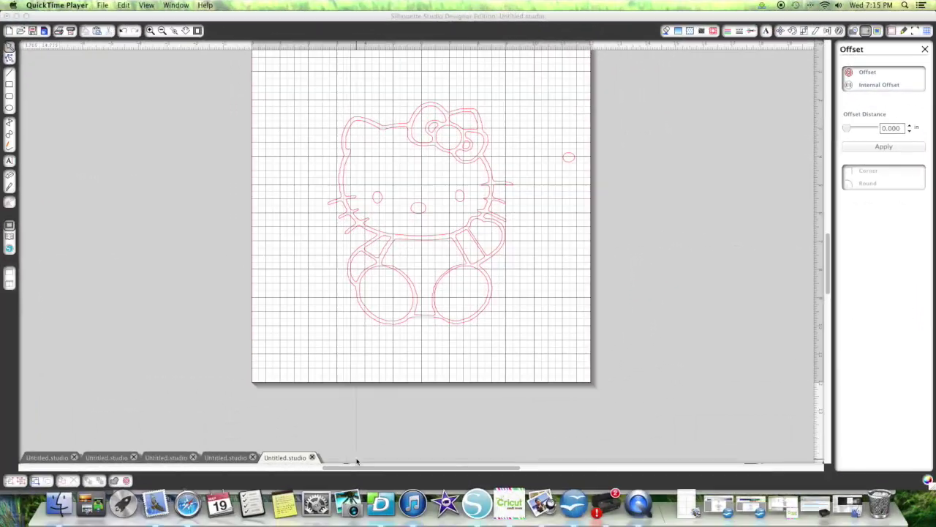
Drag the solid offset outline of the Hello Kitty trace beside the mat, apart from the detailed outline
left_click(401, 470)
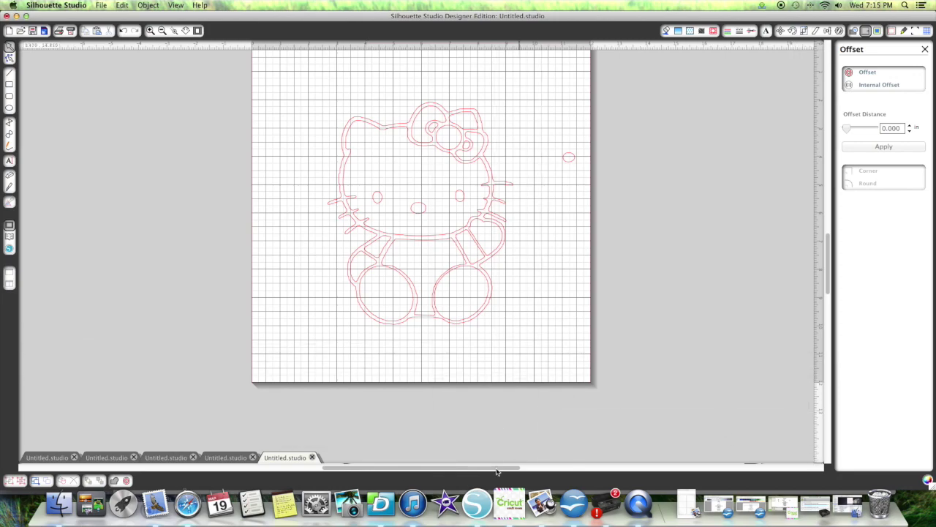
left_click_drag(497, 472, 612, 470)
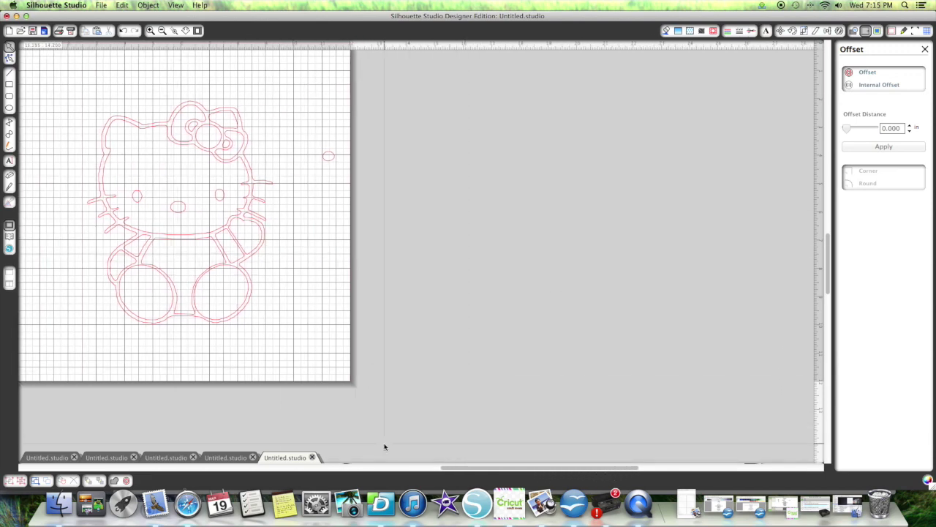
left_click_drag(480, 468, 418, 468)
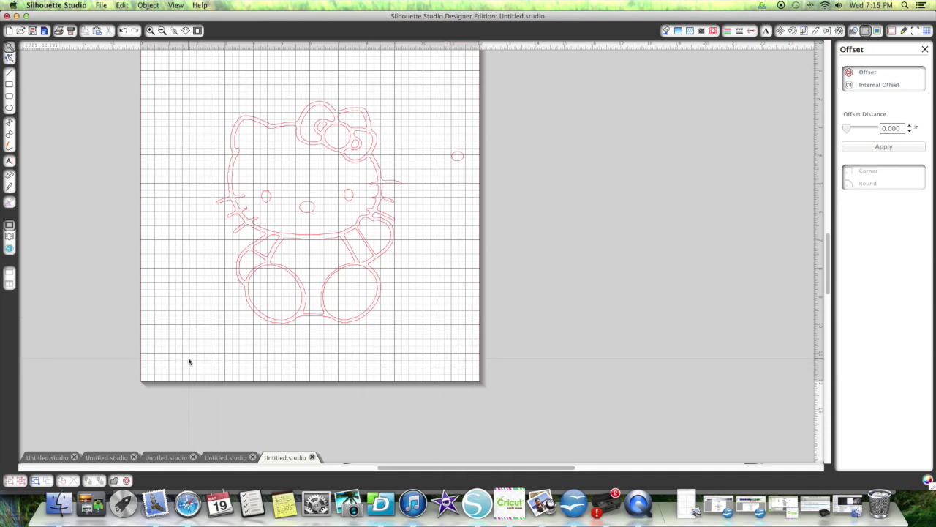
left_click_drag(389, 468, 413, 468)
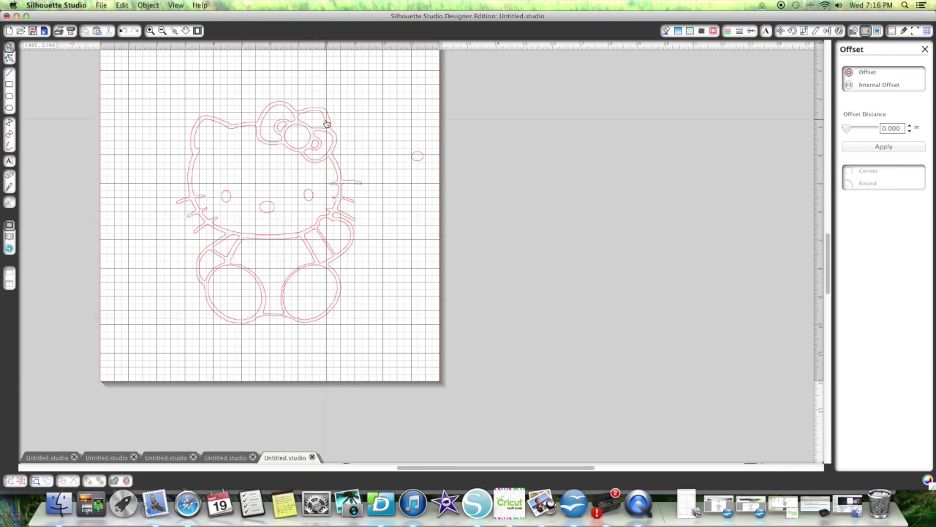
left_click_drag(331, 124, 617, 127)
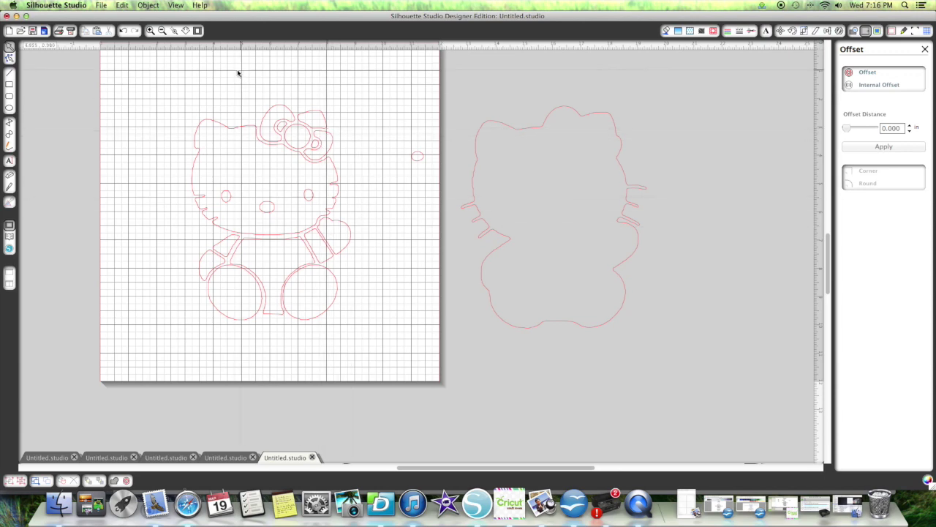
Select Kitty's head outline with both eyes and the nose, and move them off the mat
left_click(192, 197)
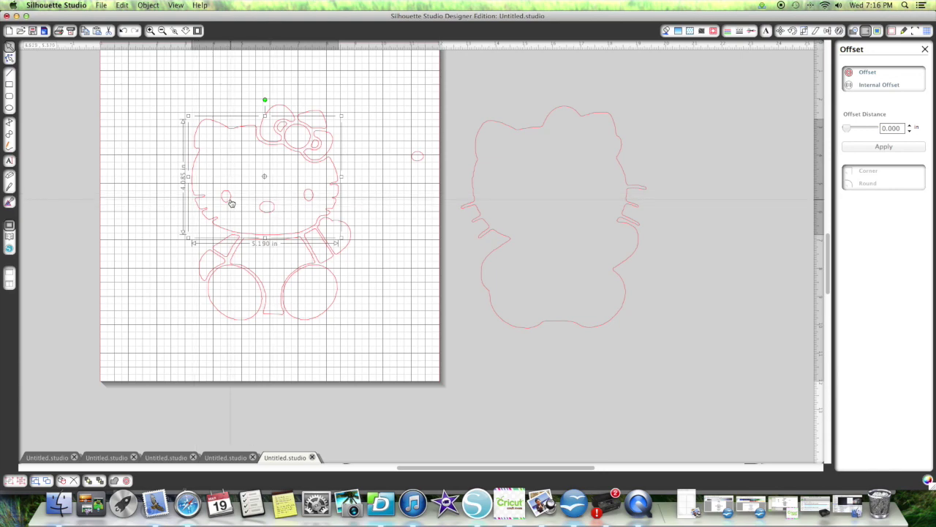
left_click(226, 197, "shift")
left_click(266, 210, "shift")
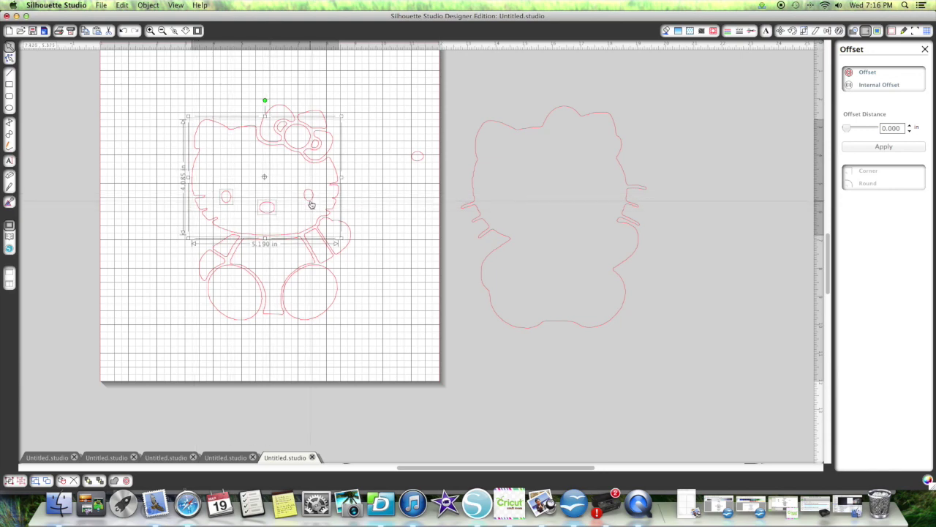
left_click(309, 199, "shift")
left_click(313, 206)
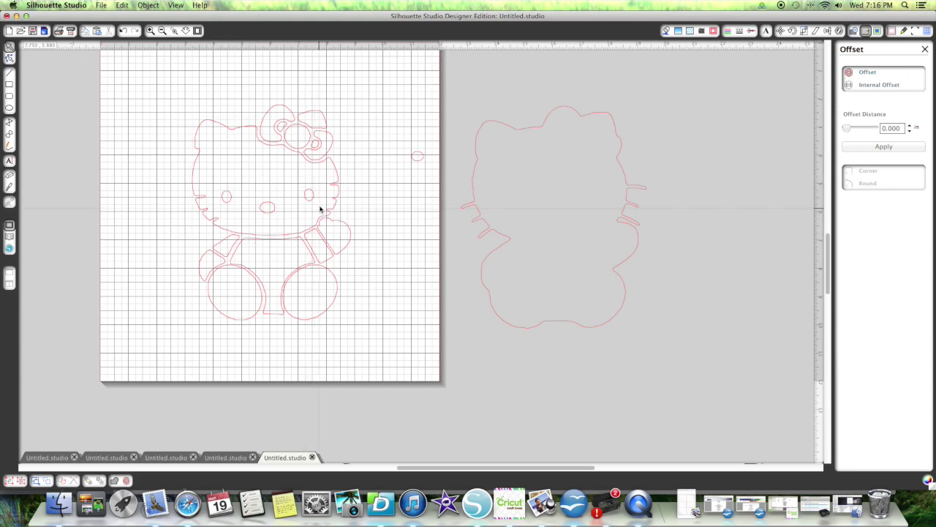
left_click(339, 185)
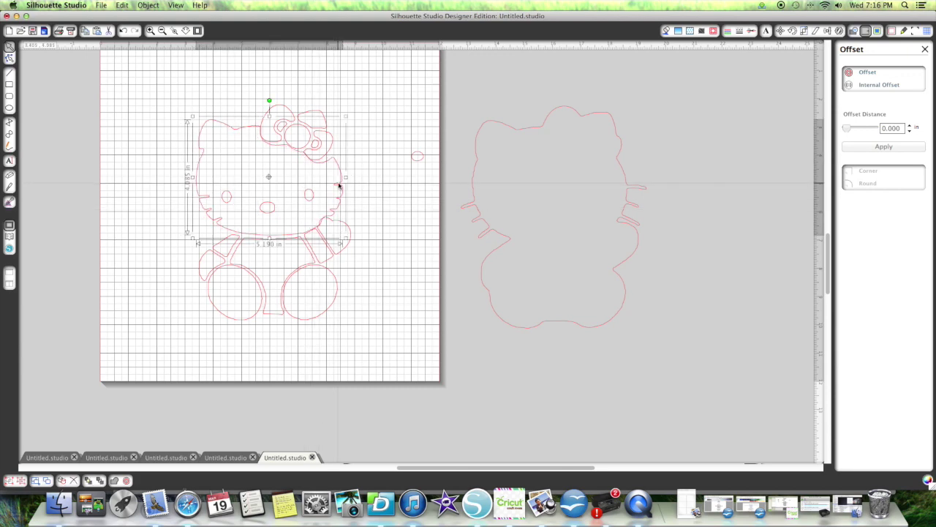
left_click(242, 208)
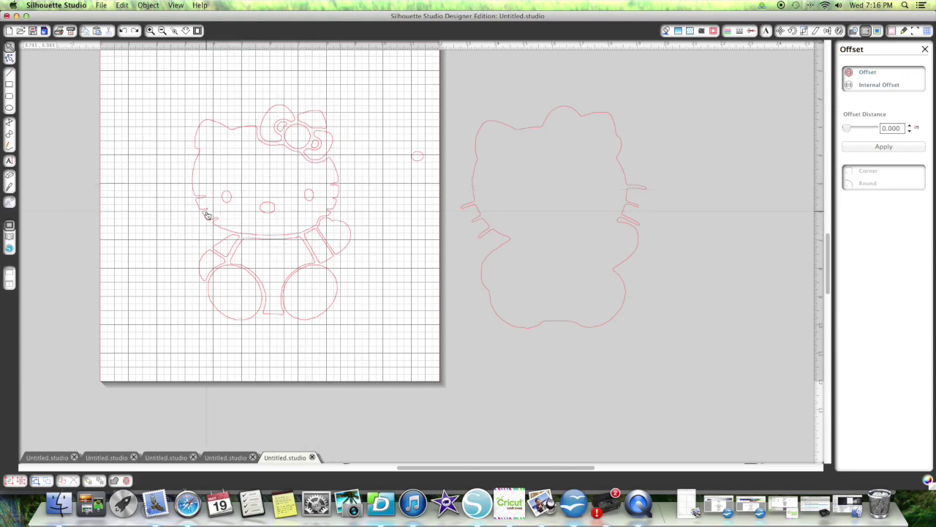
left_click(207, 214)
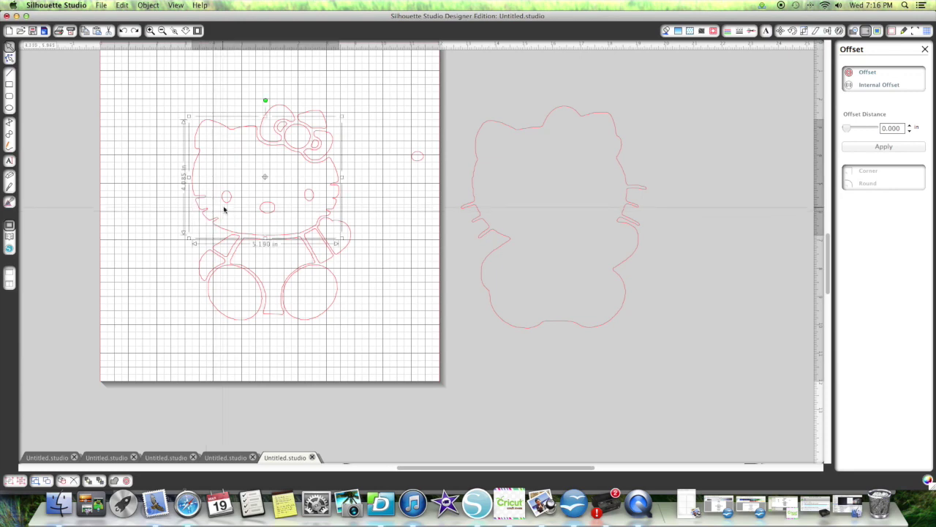
left_click(227, 199, "shift")
left_click(267, 208, "shift")
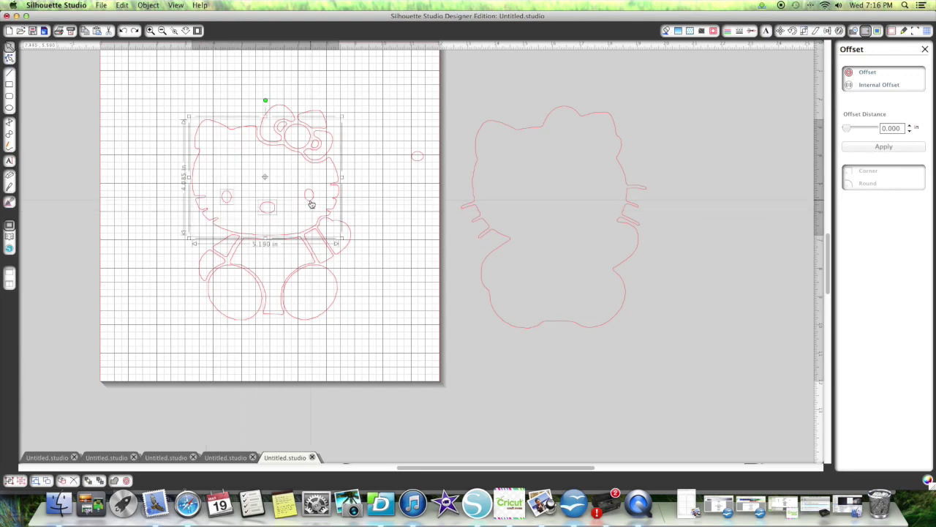
left_click_drag(333, 176, 784, 337)
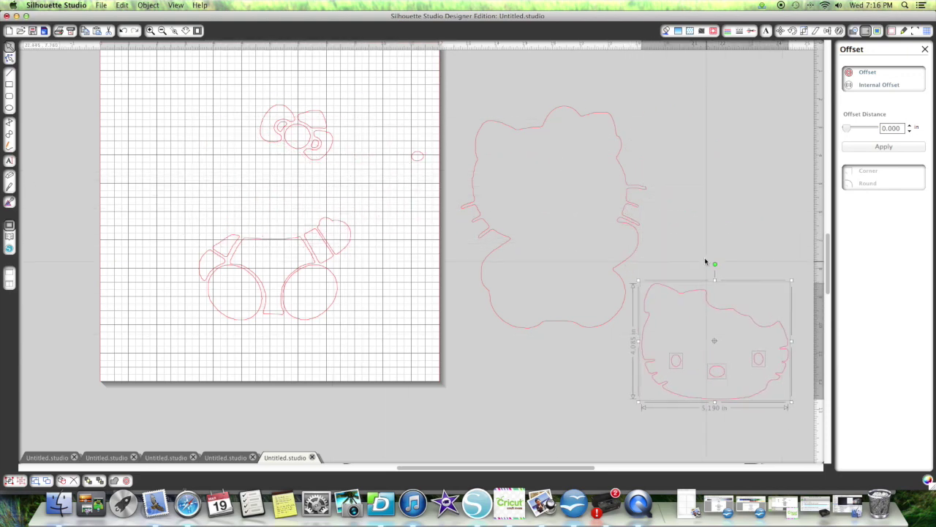
Group the head with its eyes and nose and place it beside the offset body
left_click(673, 265)
left_click_drag(673, 265, 826, 418)
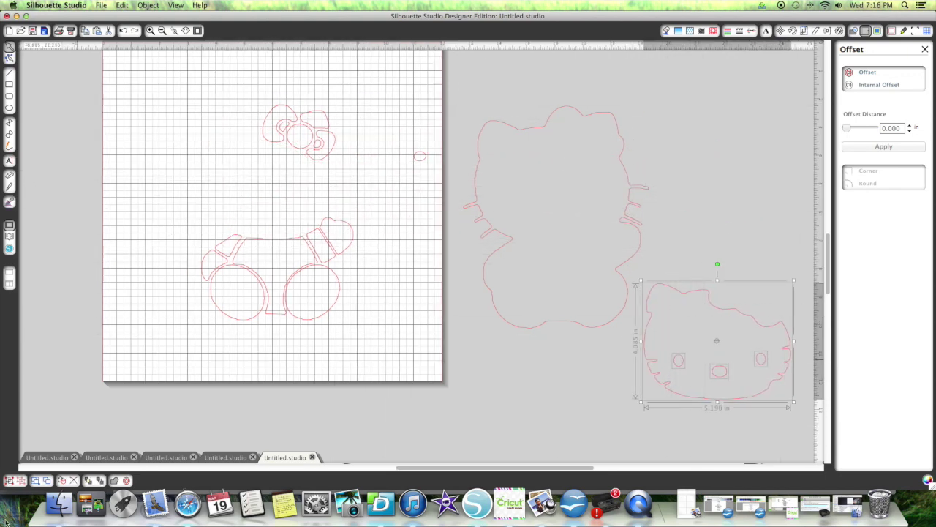
left_click(13, 482)
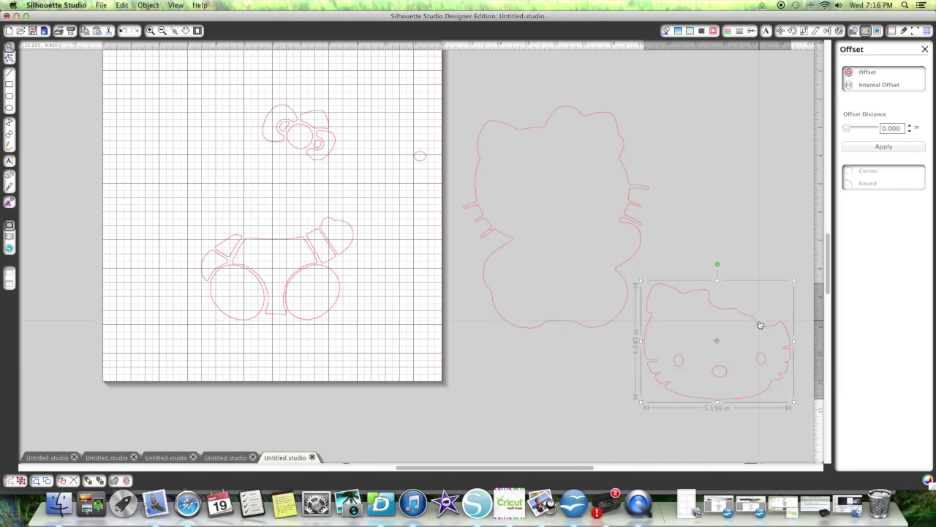
left_click_drag(761, 325, 759, 131)
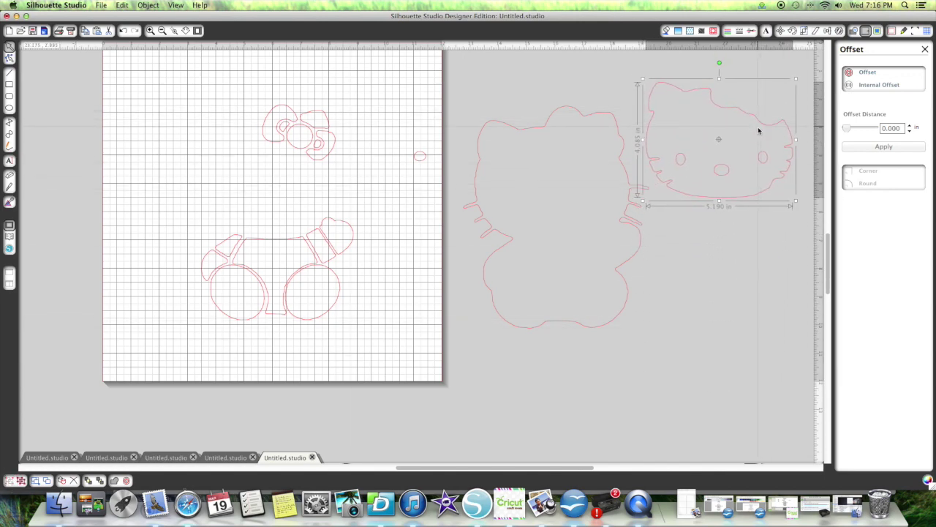
Nudge the offset body up, move the small head piece beside the head, and centre the bow's middle circle
left_click(558, 107)
left_click_drag(559, 107, 560, 97)
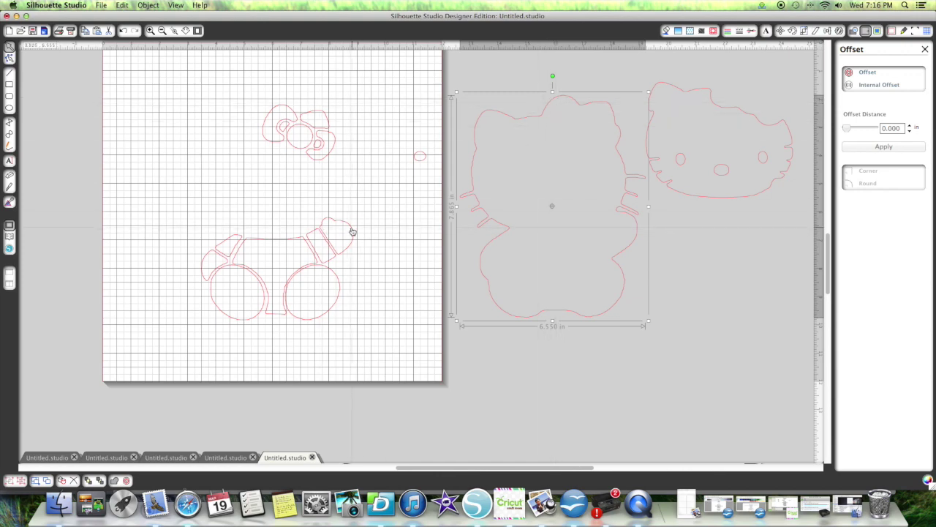
left_click_drag(352, 231, 747, 92)
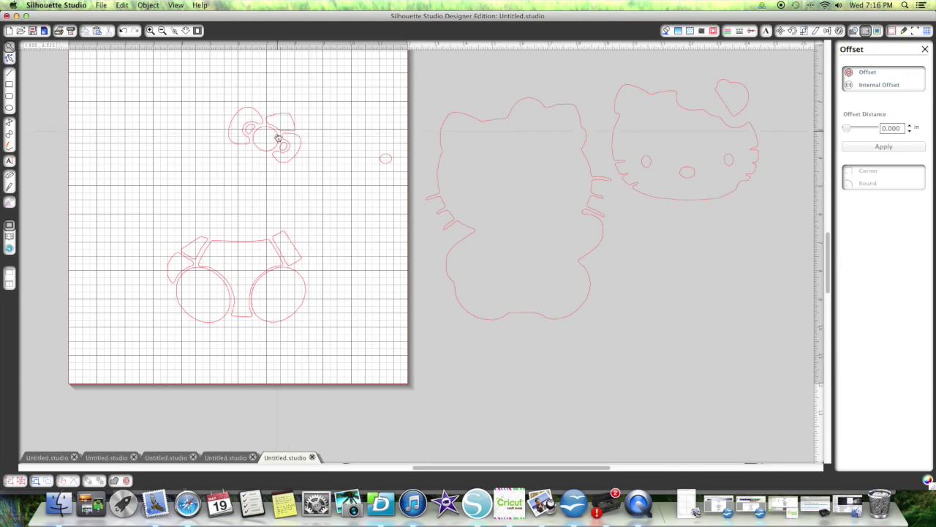
left_click_drag(278, 137, 266, 137)
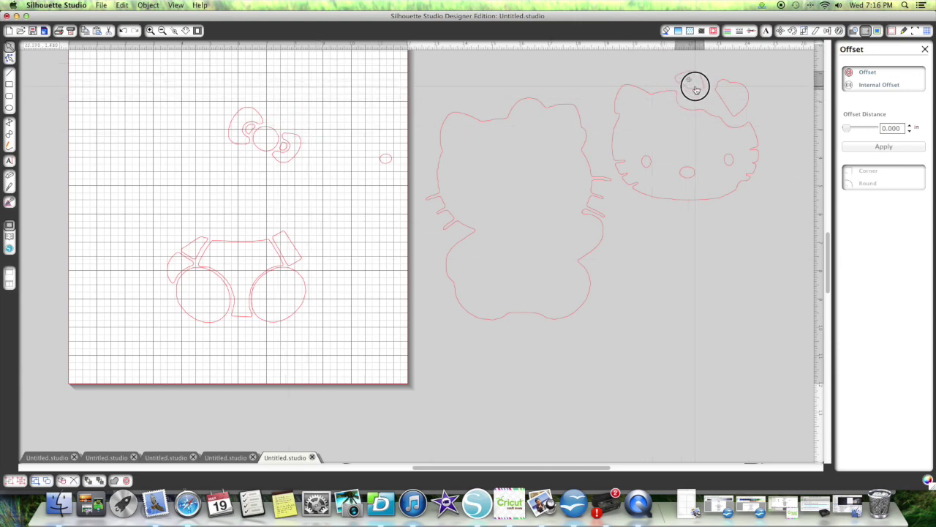
left_click(149, 272)
Move all the bow pieces off the mat near Kitty's head
left_click_drag(217, 88, 330, 182)
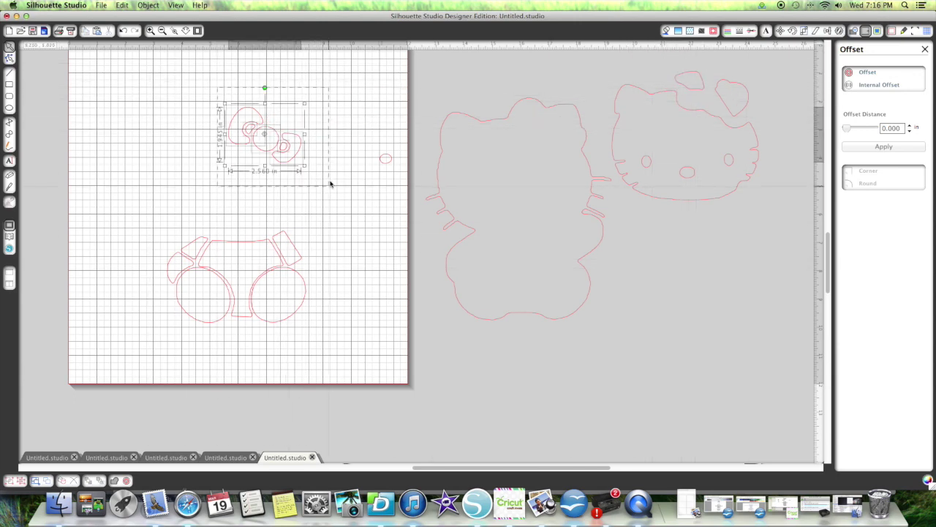
left_click_drag(301, 150, 710, 260)
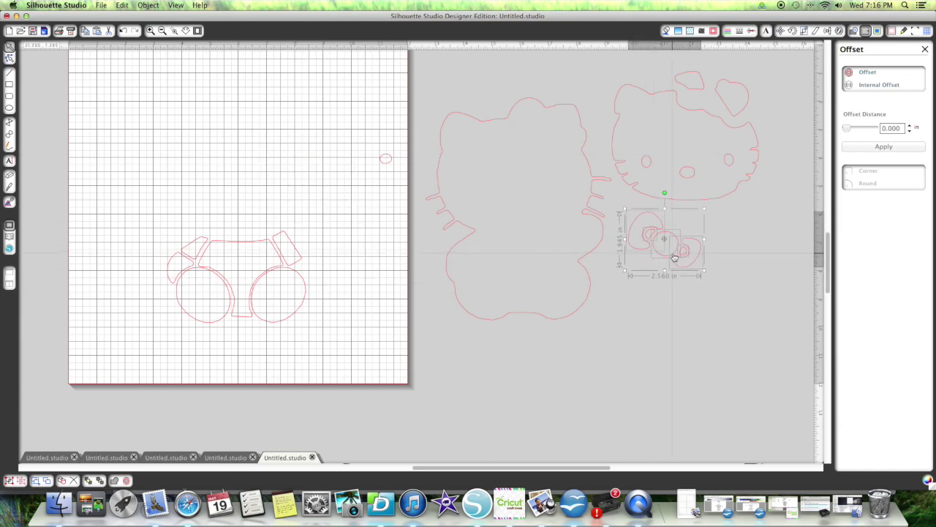
left_click(387, 155)
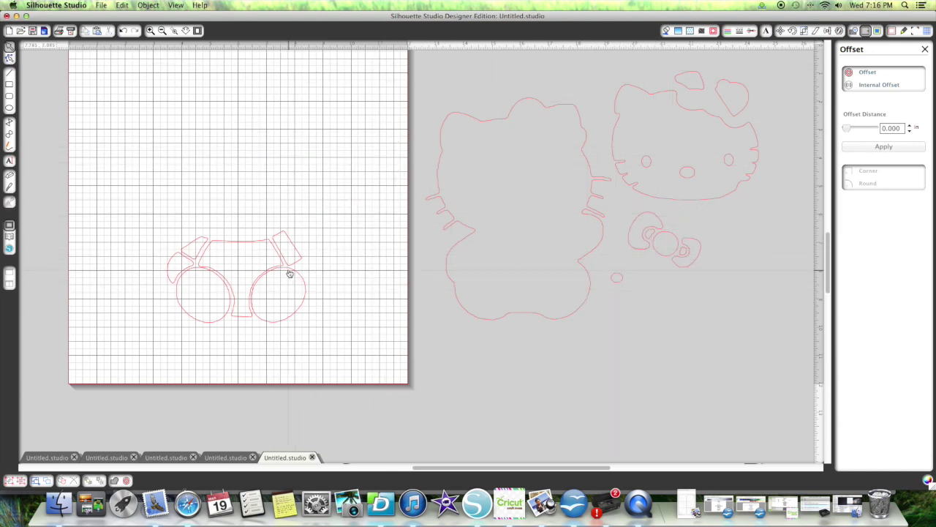
key("super+shift+e")
Drag both arm pieces, the pants, both foot ovals and the last small piece off the mat
mouse_move(290, 261)
left_mouse_down()
mouse_move(810, 247)
mouse_move(731, 244)
mouse_move(722, 293)
mouse_move(730, 257)
mouse_move(760, 245)
left_mouse_up()
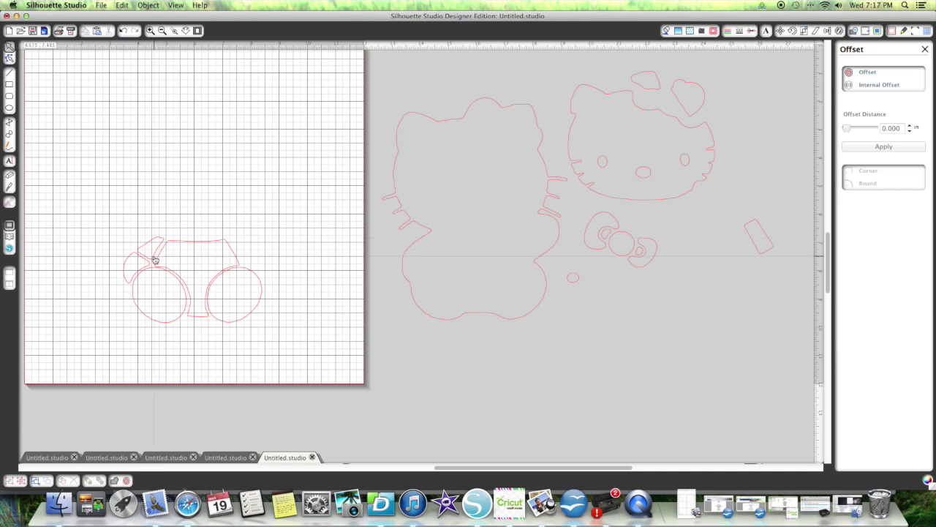
left_click_drag(155, 261, 696, 245)
left_click_drag(203, 247, 729, 268)
left_click_drag(208, 316, 605, 348)
left_click(178, 310)
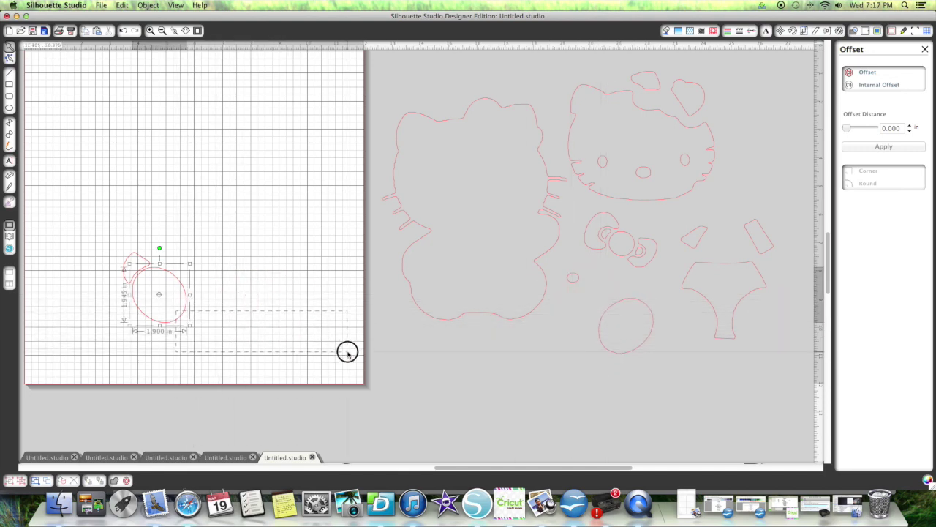
left_click_drag(177, 321, 564, 381)
left_click_drag(145, 272, 665, 286)
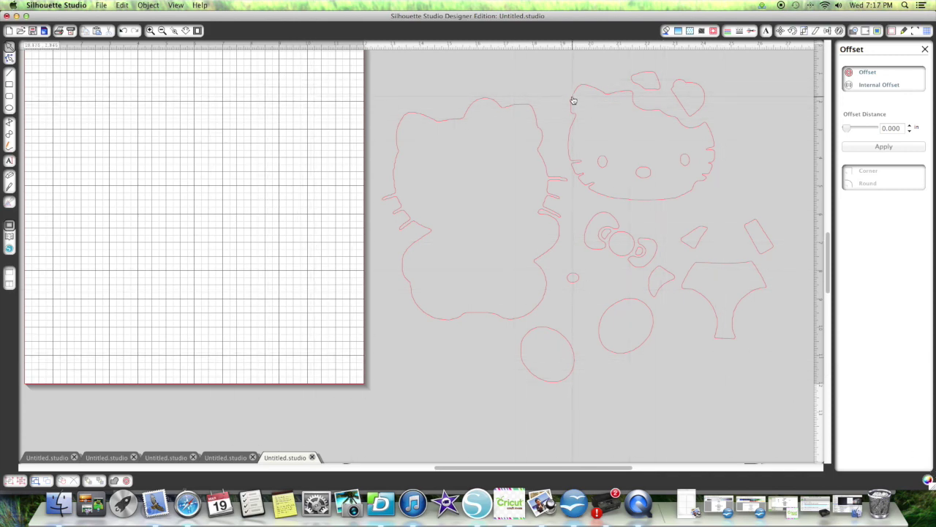
Zoom out two steps and shift all the Hello Kitty pieces up and to the right
left_click(161, 31)
left_click(162, 30)
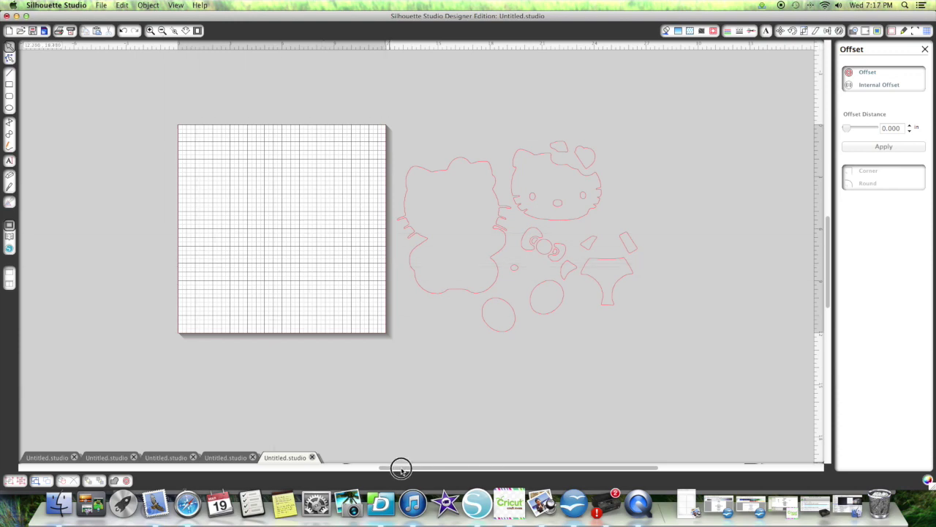
left_click_drag(401, 466, 524, 466)
left_click_drag(233, 125, 479, 329)
left_click_drag(276, 169, 357, 94)
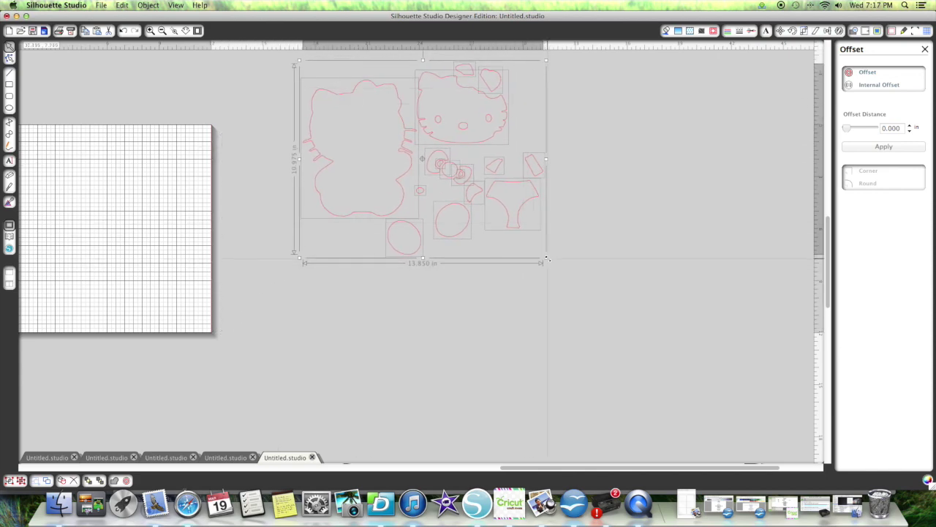
left_click(463, 192)
Resize the group of Hello Kitty pieces to 22.790 in wide, then deselect everything
left_click_drag(262, 56, 776, 431)
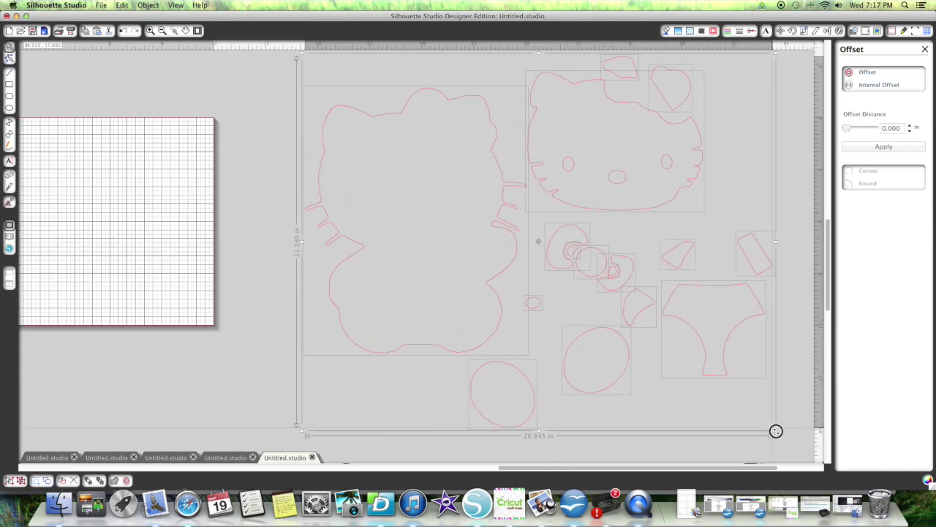
left_click_drag(776, 431, 515, 188)
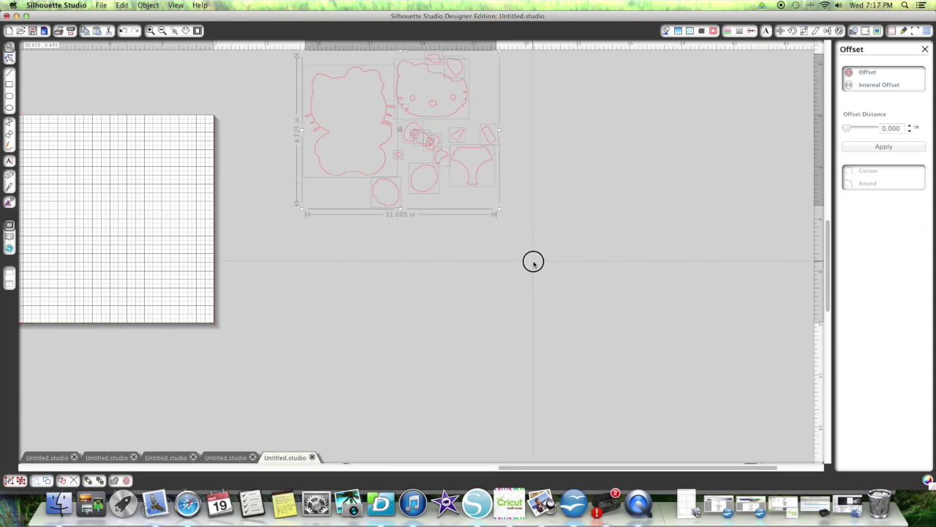
left_click_drag(564, 220, 236, 56)
left_click_drag(500, 210, 727, 393)
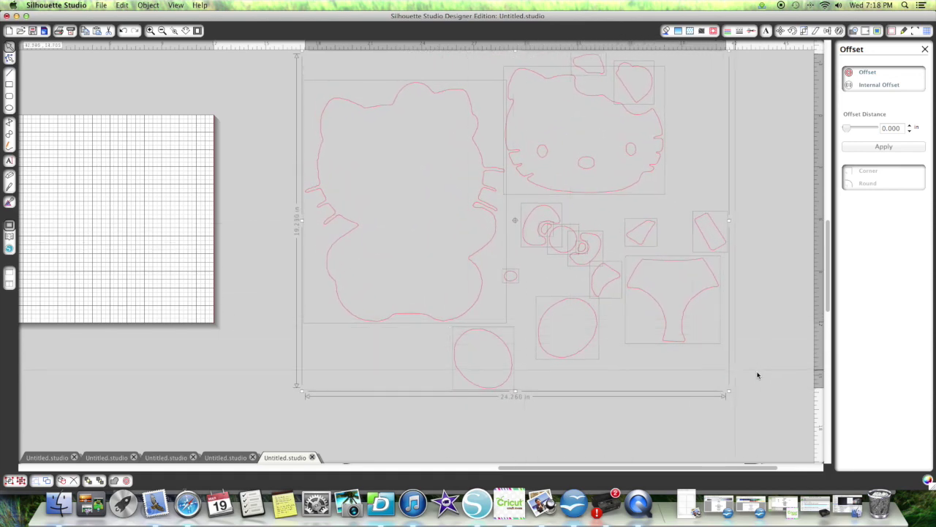
left_click(663, 356)
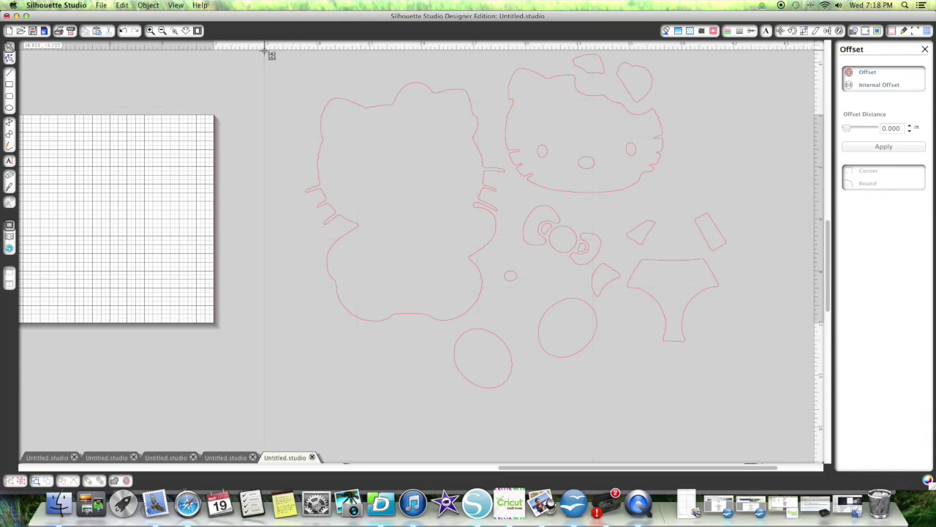
Move the Silhouette window aside and bring Safari's hellokitty1.gif picture to the front
left_click_drag(262, 48, 763, 410)
left_click_drag(699, 15, 378, 4)
left_click(749, 30)
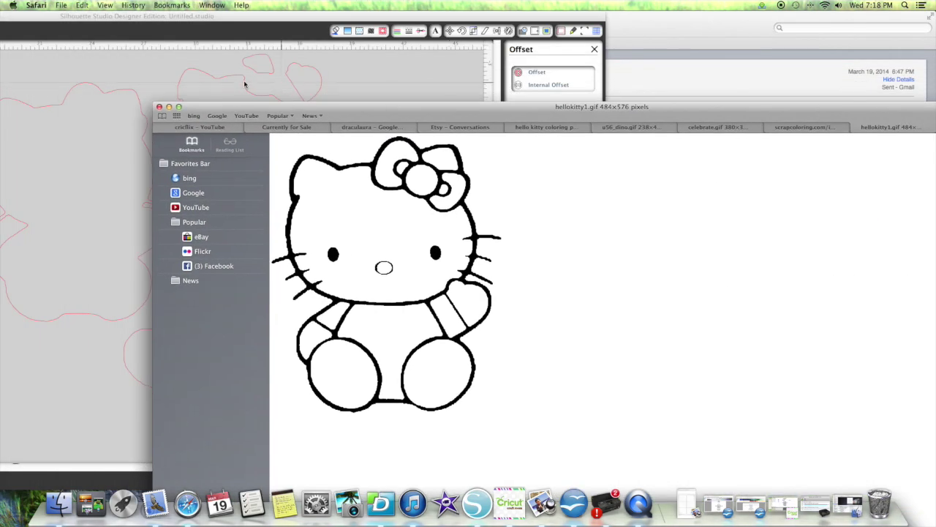
Close the Hello Kitty picture and Mail windows, and minimize DYMO Label
left_click(160, 107)
left_click(735, 51)
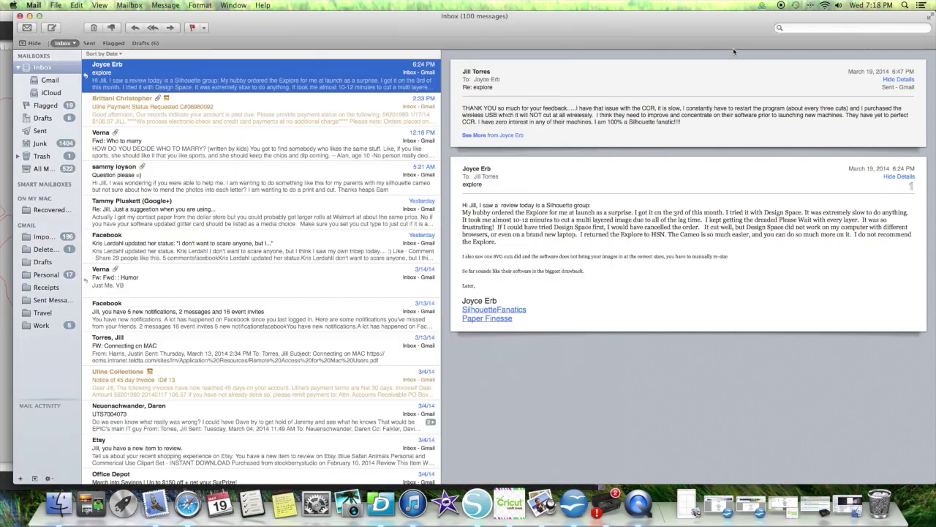
left_click(19, 16)
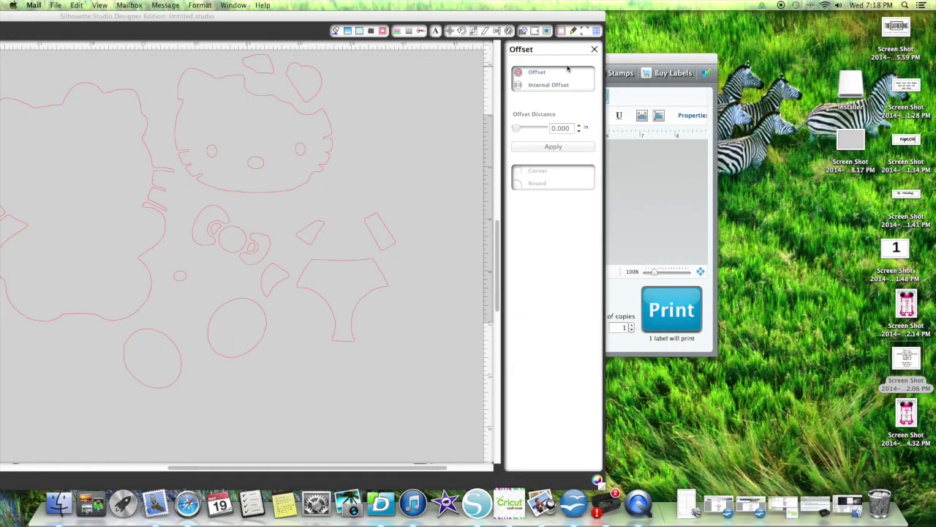
left_click(664, 63)
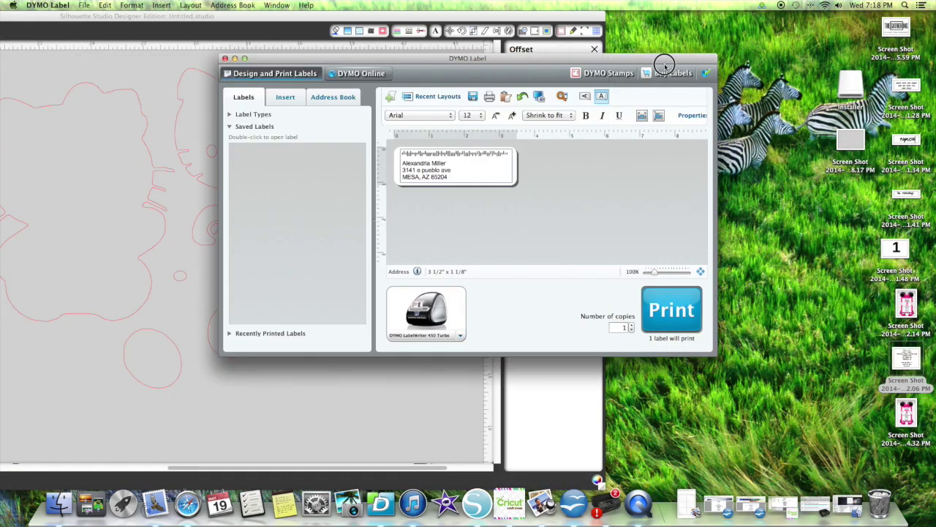
left_click(235, 59)
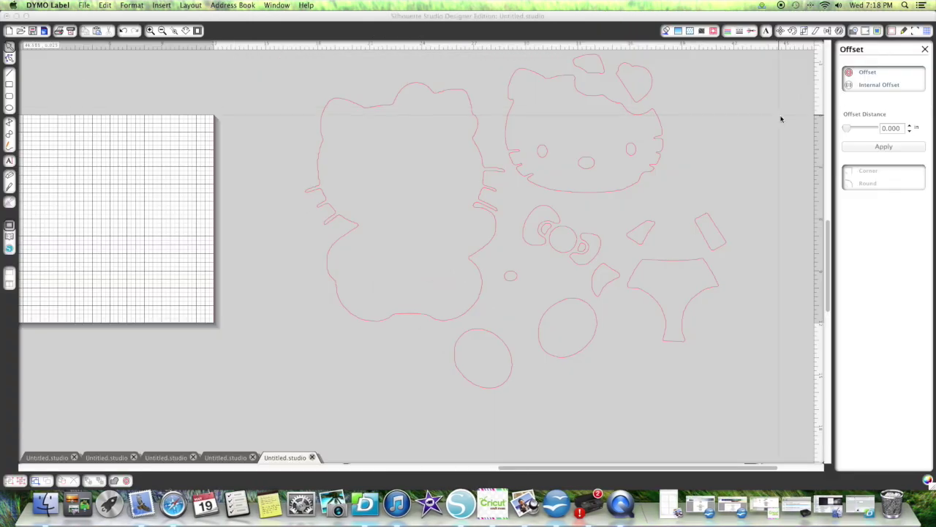
Select the Screen Shot file on the desktop, then restore the Silhouette Studio window to full size
double_click(617, 23)
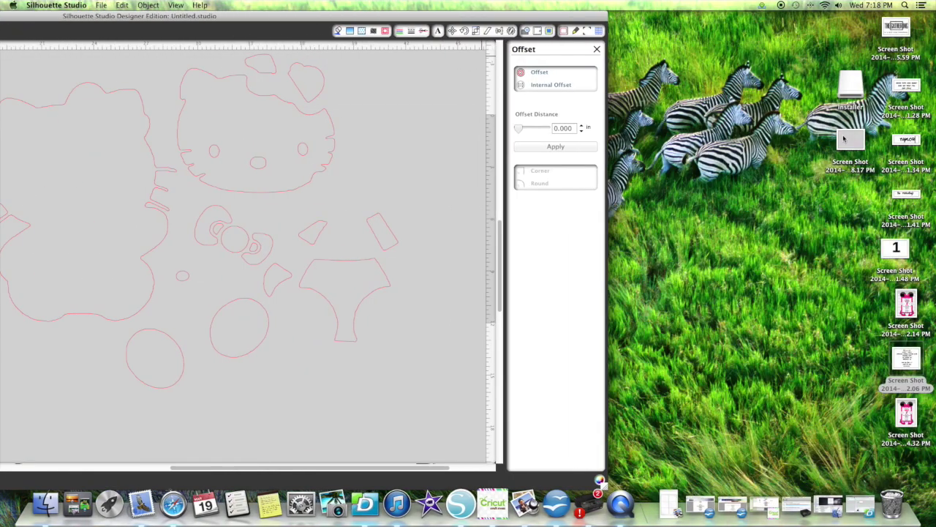
left_click(844, 139)
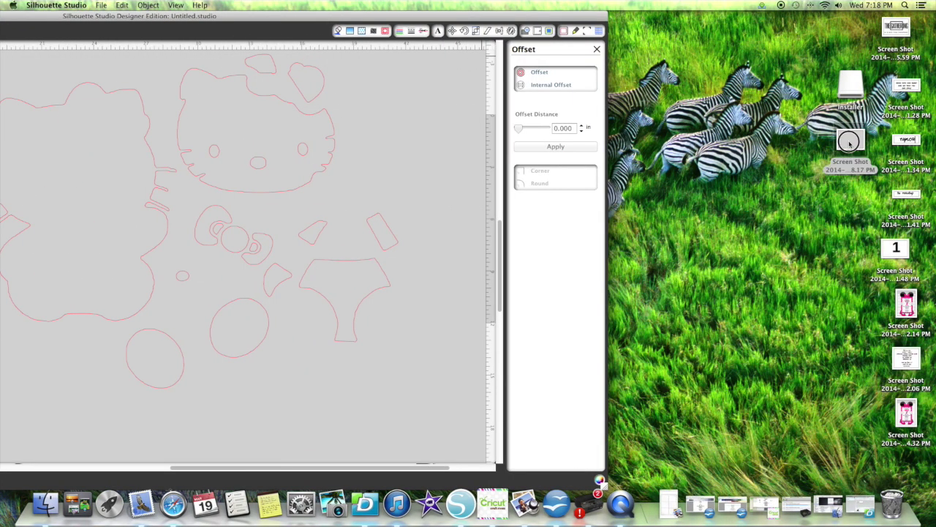
double_click(275, 15)
Start a new document and drag the desktop Screen Shot file into it
left_click_drag(123, 15, 250, 19)
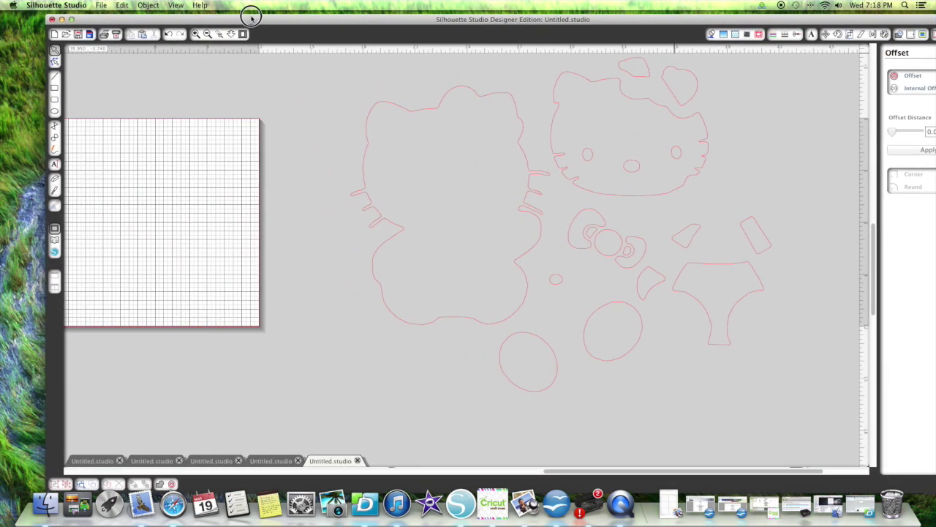
left_click(55, 34)
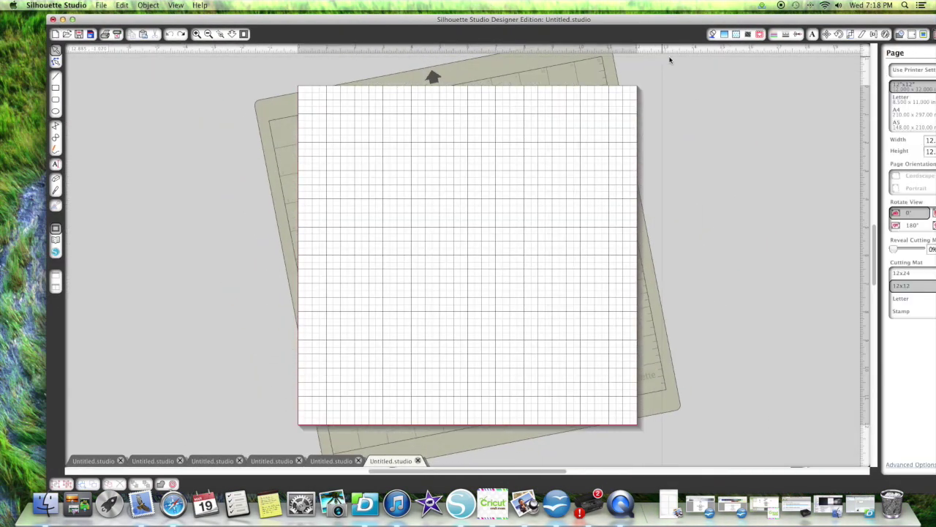
left_click_drag(653, 24, 304, 21)
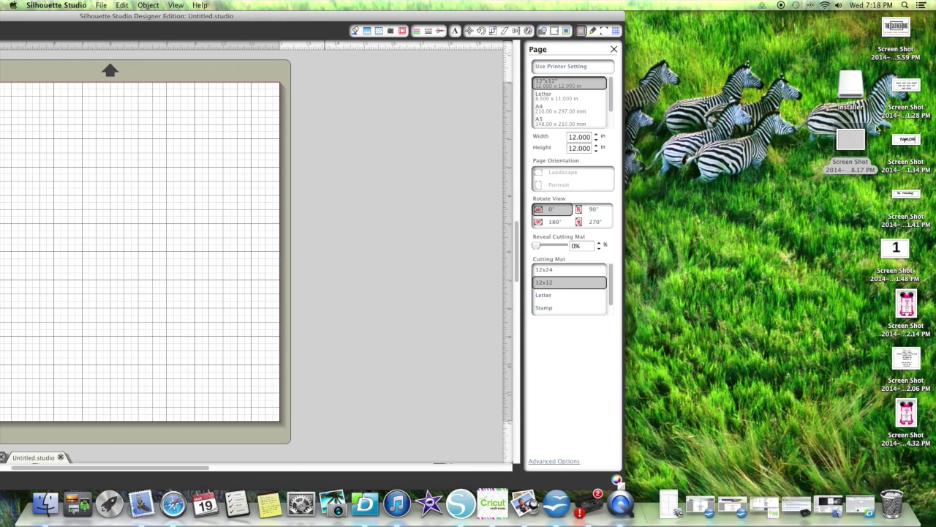
left_click_drag(851, 140, 331, 179)
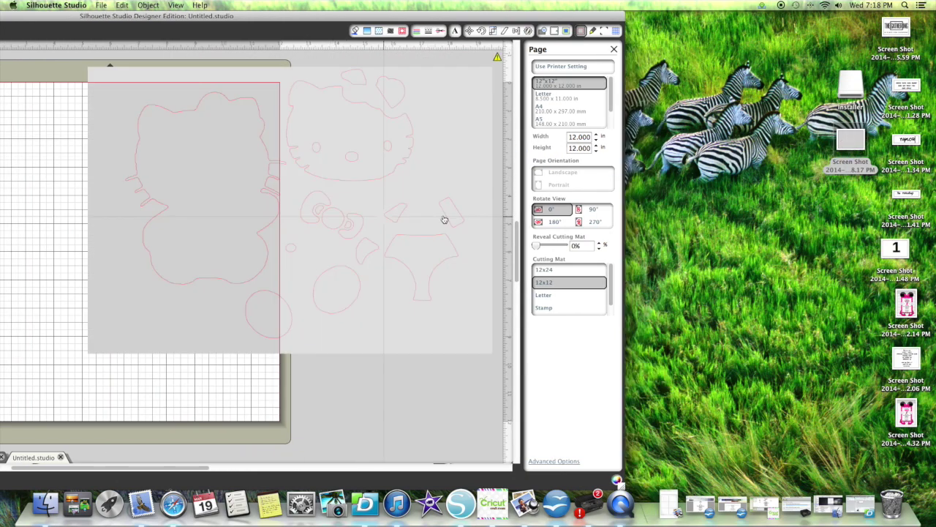
double_click(329, 22)
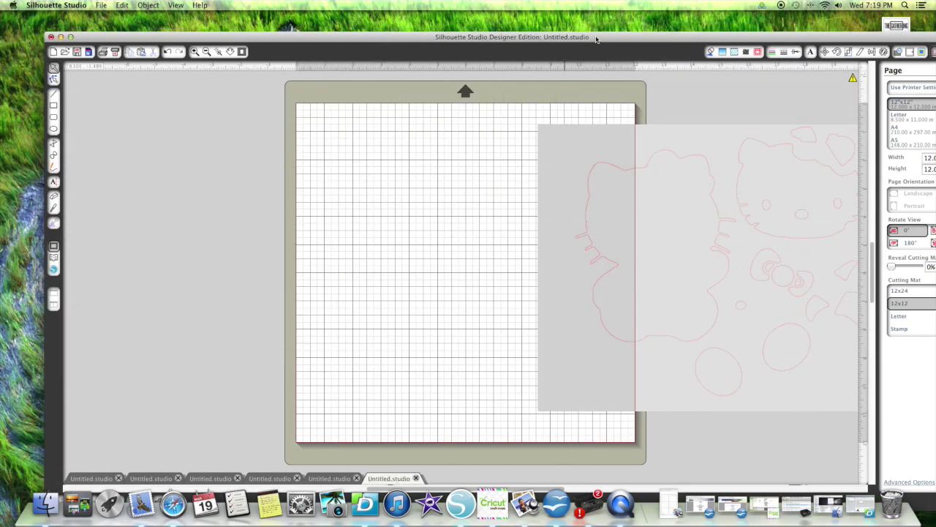
Position the screenshot to the right of the mat and bring up the trace settings
left_click_drag(597, 39, 523, 18)
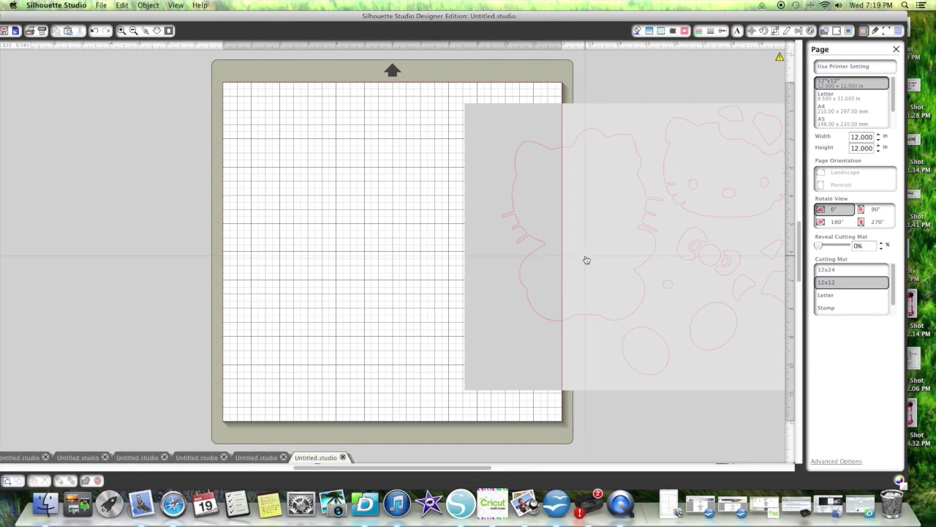
left_click_drag(627, 134, 769, 136)
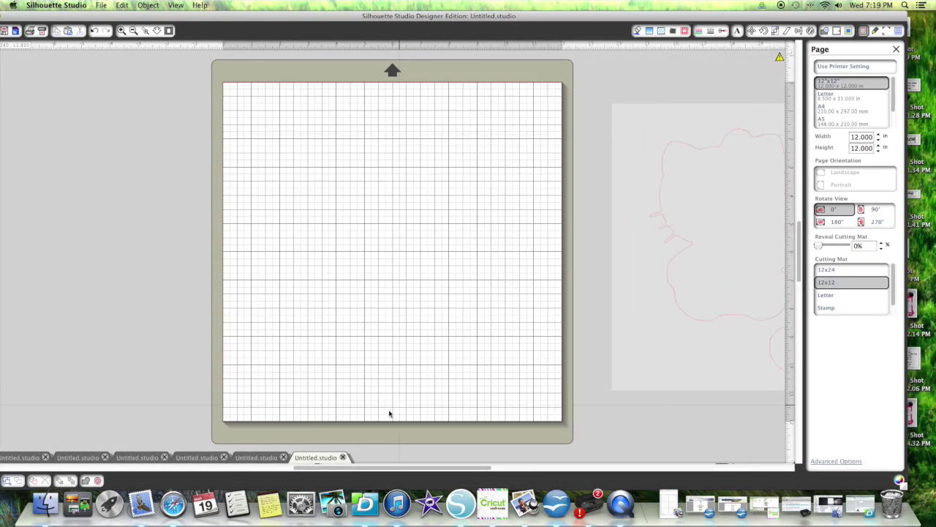
left_click_drag(470, 466, 654, 465)
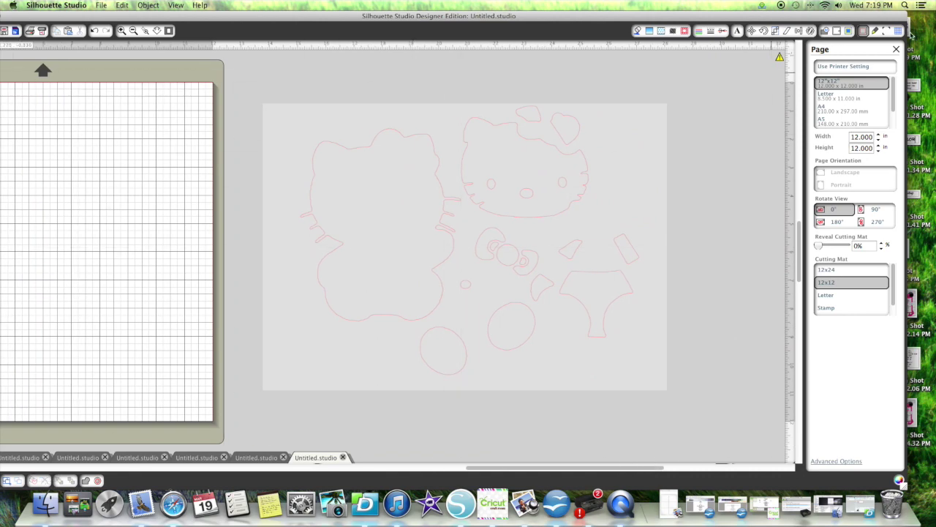
left_click(849, 32)
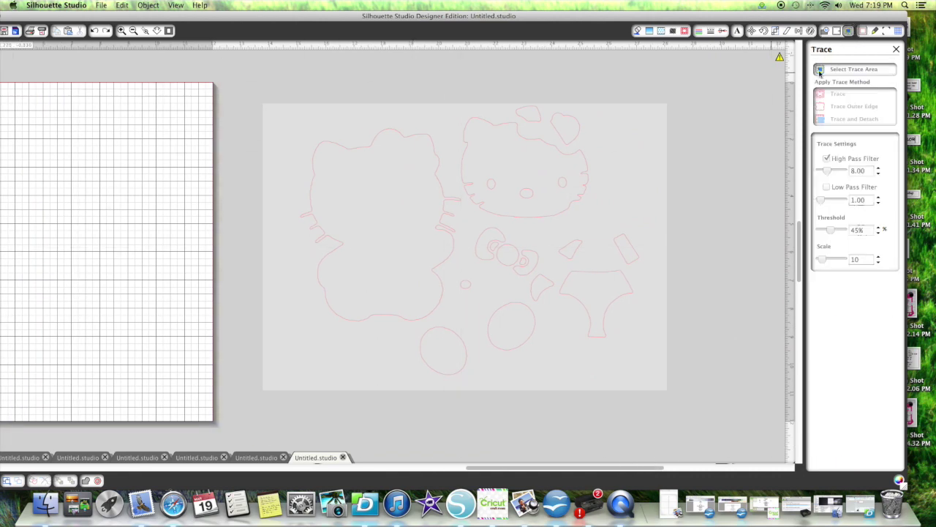
mouse_move(271, 84)
left_mouse_down()
mouse_move(673, 115)
mouse_move(702, 406)
left_mouse_up()
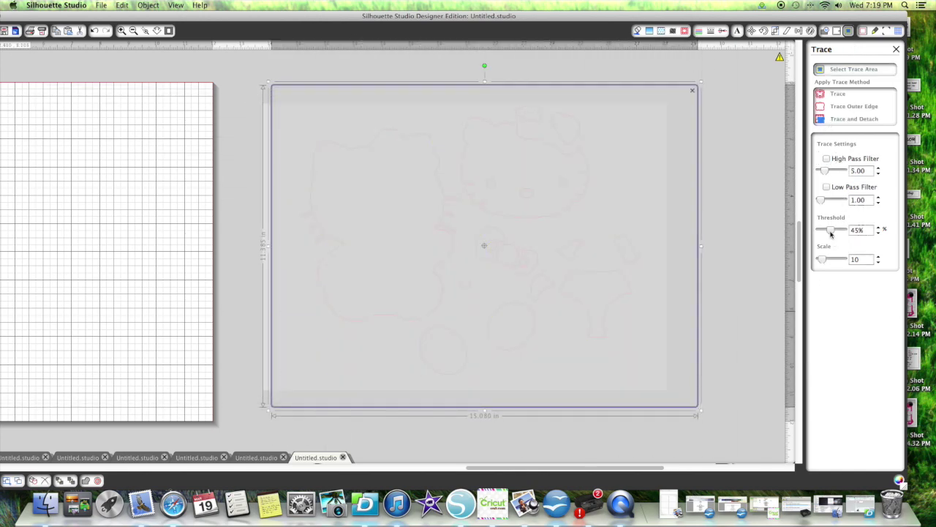
mouse_move(830, 232)
left_mouse_down()
mouse_move(846, 230)
mouse_move(832, 230)
left_mouse_up()
left_click(826, 159)
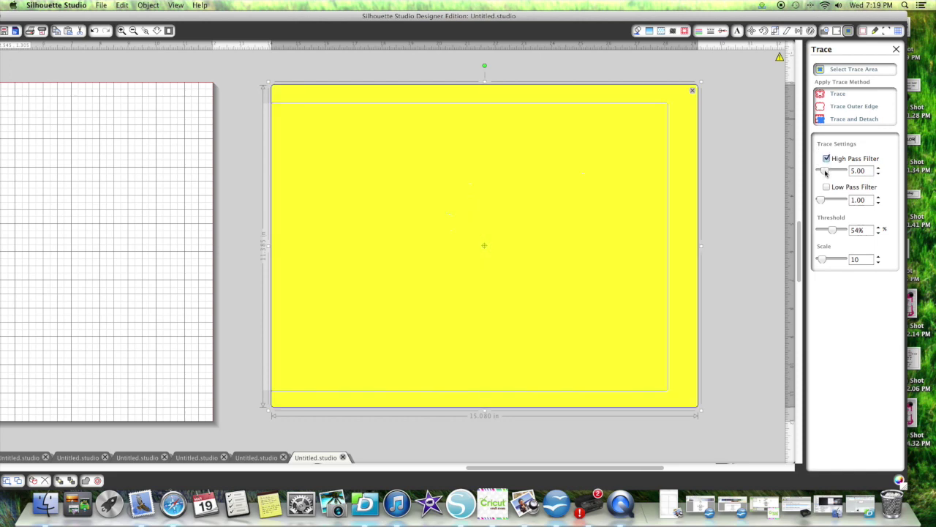
left_click(826, 158)
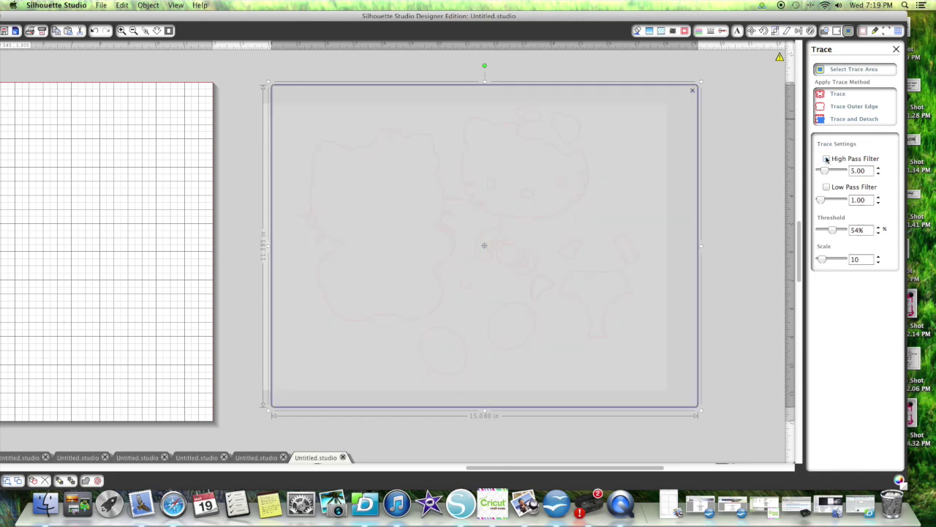
left_click(693, 90)
left_click(618, 147)
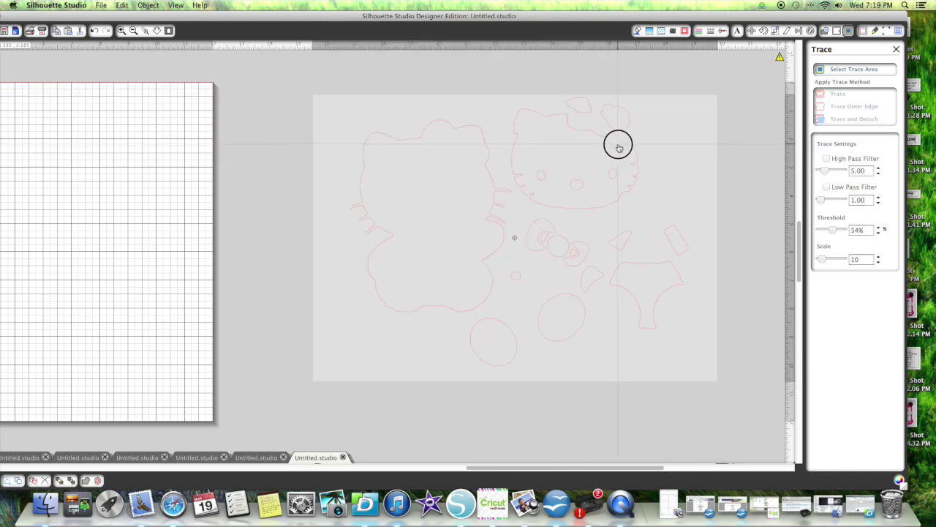
left_click(822, 73)
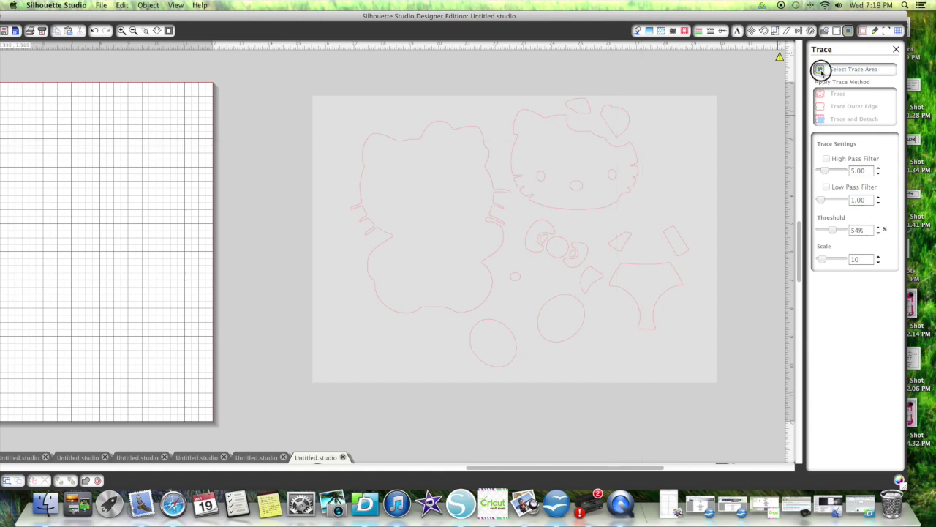
mouse_move(331, 94)
left_mouse_down()
mouse_move(585, 90)
mouse_move(673, 159)
mouse_move(662, 100)
left_mouse_up()
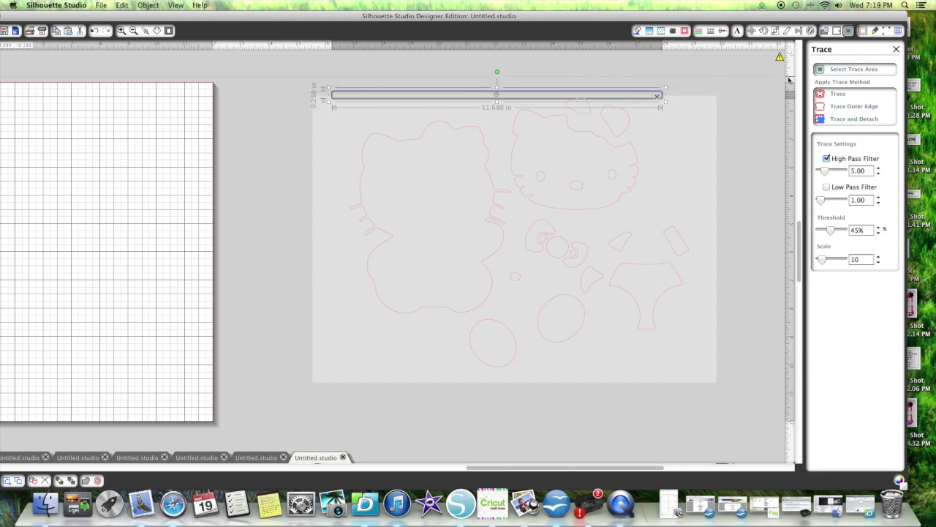
left_click(659, 97)
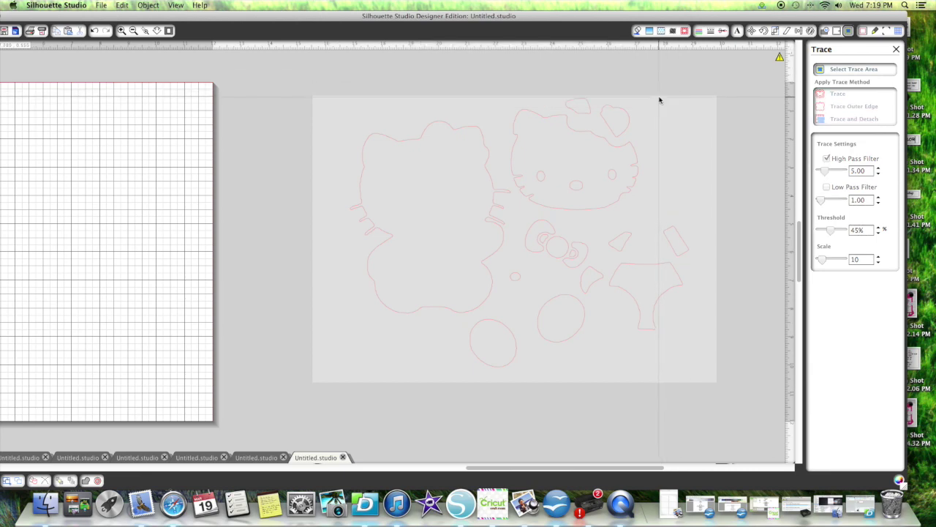
Box the outline pieces as the trace area, set High Pass Filter 25.00, fit the edges, and trace
left_click(822, 71)
mouse_move(347, 101)
left_mouse_down()
mouse_move(621, 102)
mouse_move(692, 309)
mouse_move(696, 358)
mouse_move(708, 367)
left_mouse_up()
left_click_drag(665, 105, 664, 100)
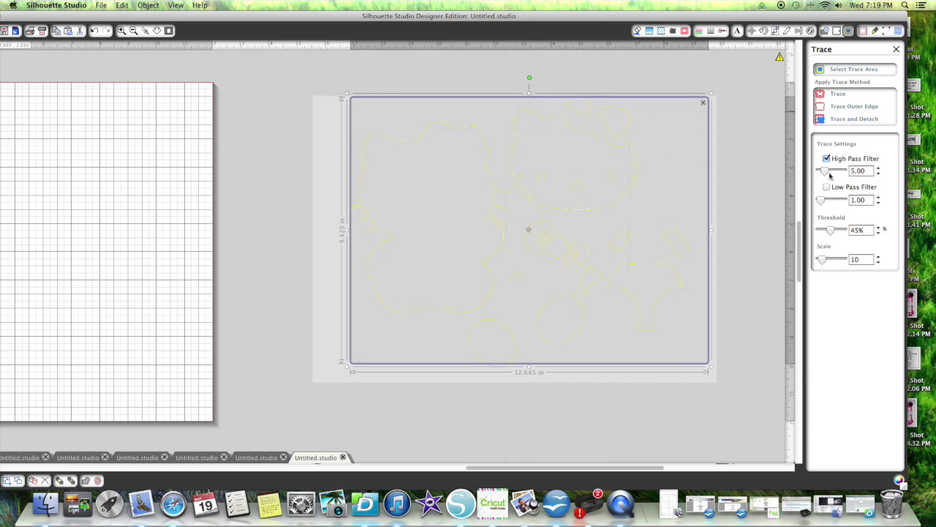
left_click_drag(826, 171, 843, 171)
left_click_drag(531, 366, 530, 373)
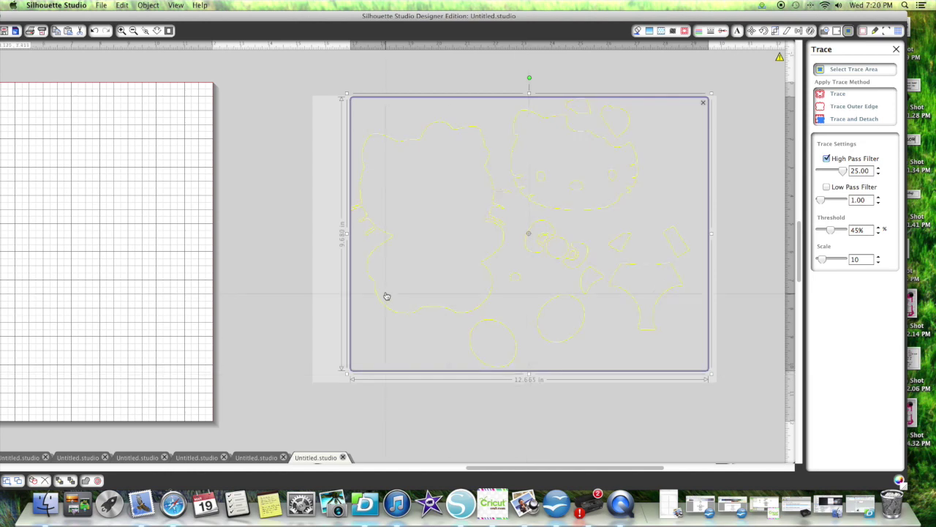
left_click_drag(349, 234, 338, 234)
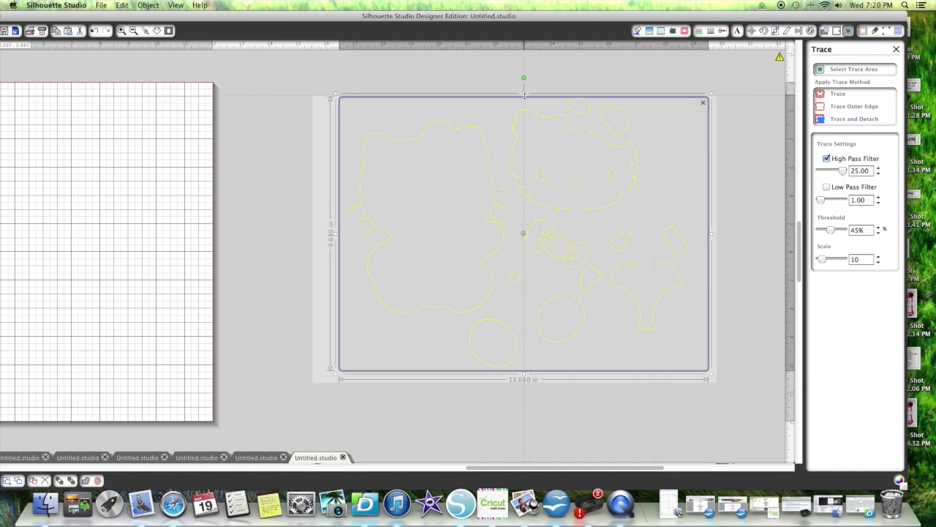
left_click_drag(524, 95, 524, 92)
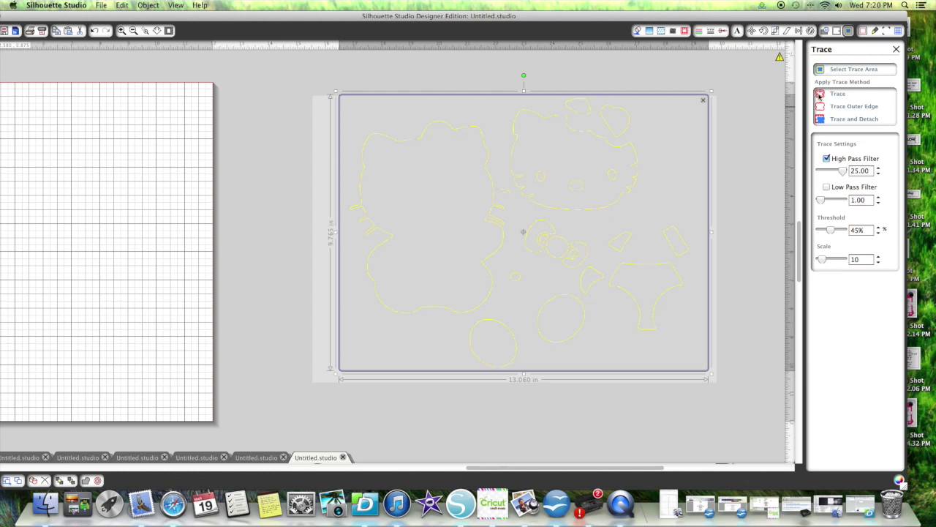
left_click(820, 95)
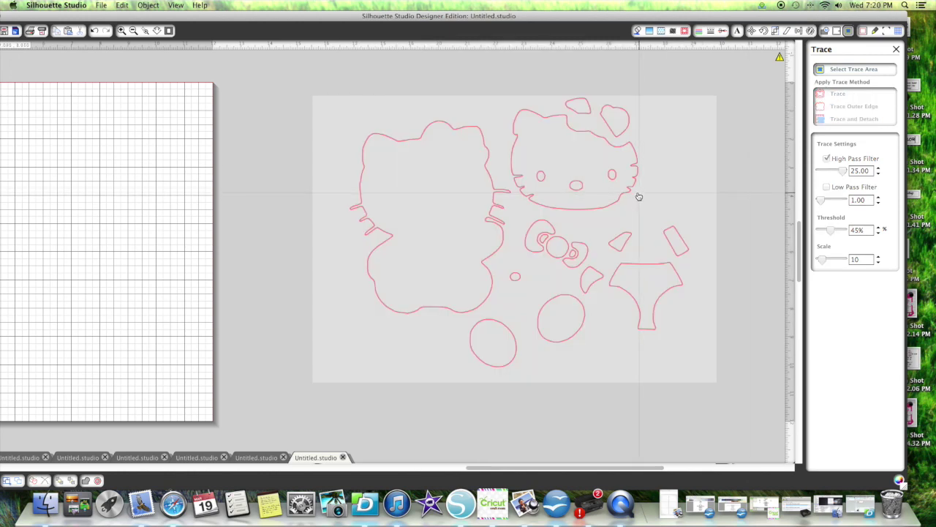
Drag the source screenshot off the traced cut lines to the left side
mouse_move(638, 197)
left_mouse_down()
mouse_move(753, 188)
mouse_move(104, 196)
left_mouse_up()
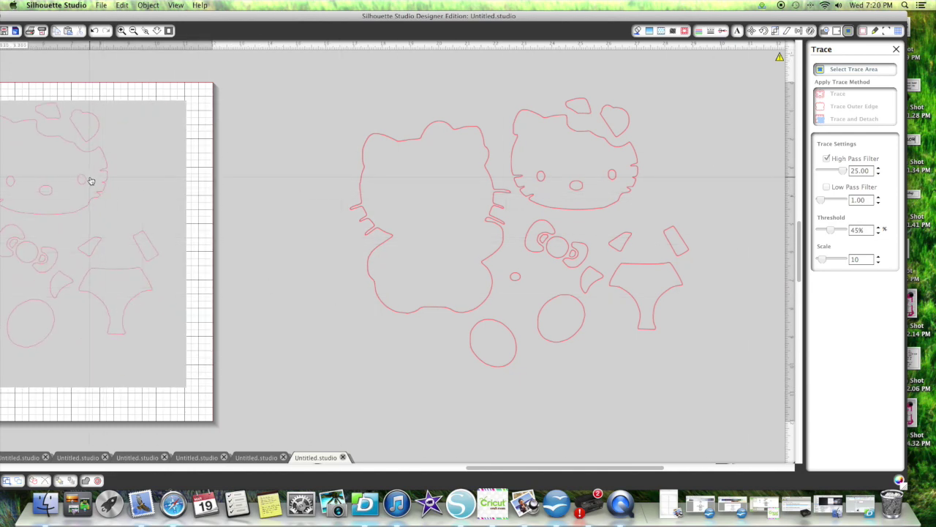
mouse_move(91, 180)
left_mouse_down()
mouse_move(314, 130)
mouse_move(656, 146)
mouse_move(526, 193)
mouse_move(82, 162)
left_mouse_up()
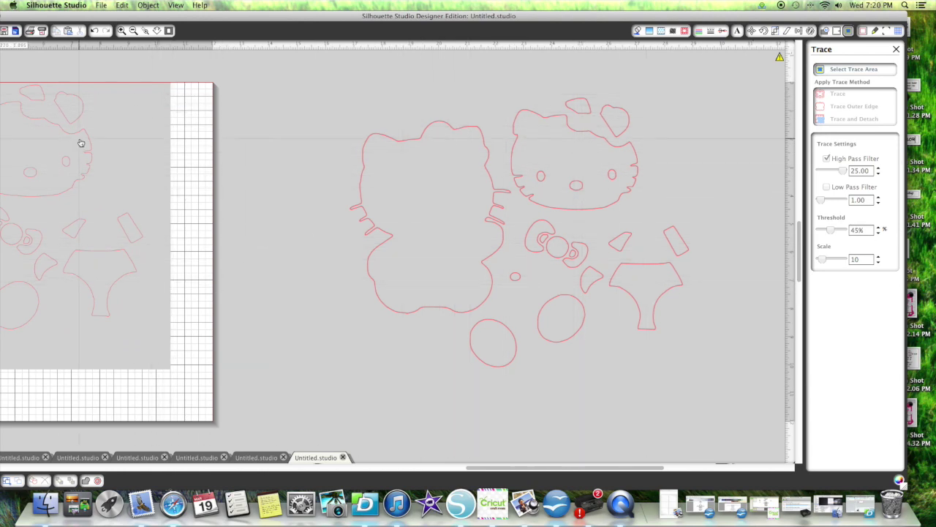
mouse_move(81, 139)
left_mouse_down()
mouse_move(442, 103)
mouse_move(460, 285)
mouse_move(407, 129)
mouse_move(393, 139)
mouse_move(168, 139)
left_mouse_up()
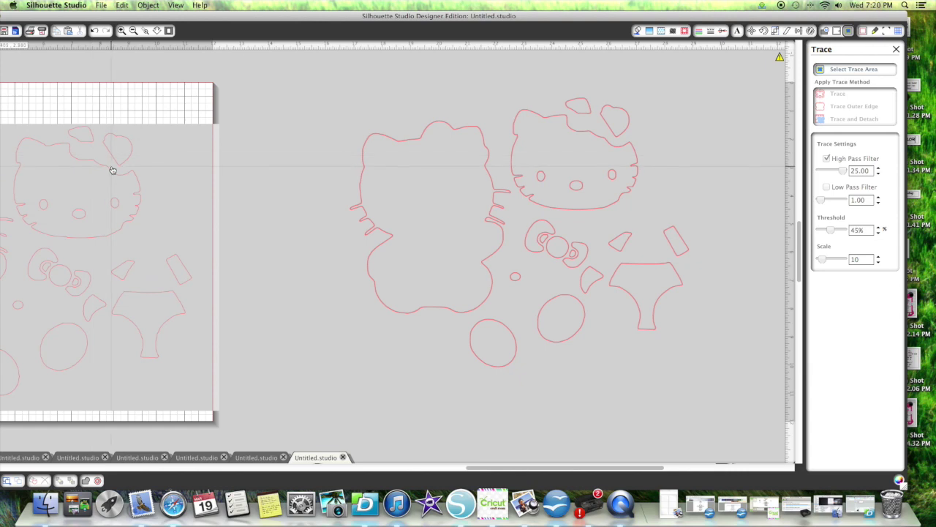
left_click_drag(112, 177, 132, 151)
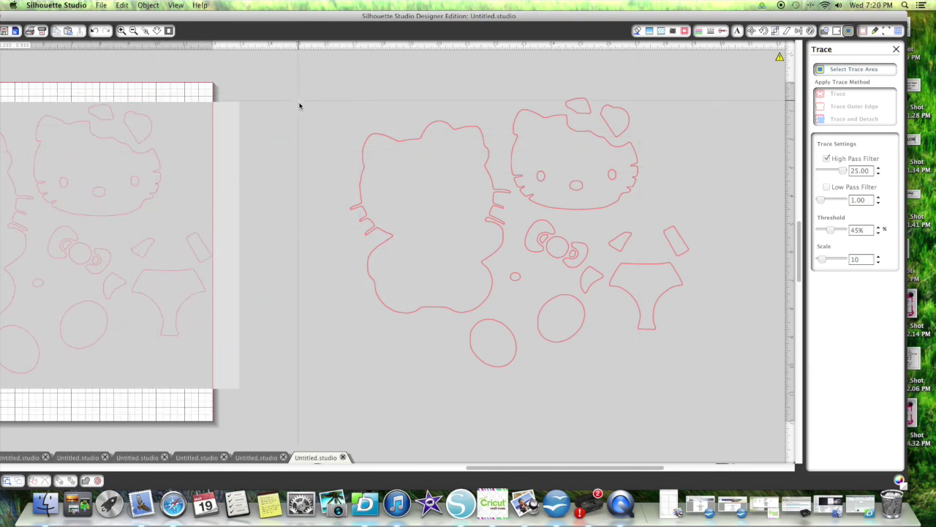
Select all the traced Hello Kitty outlines and shift them slightly left
left_click_drag(303, 71, 725, 399)
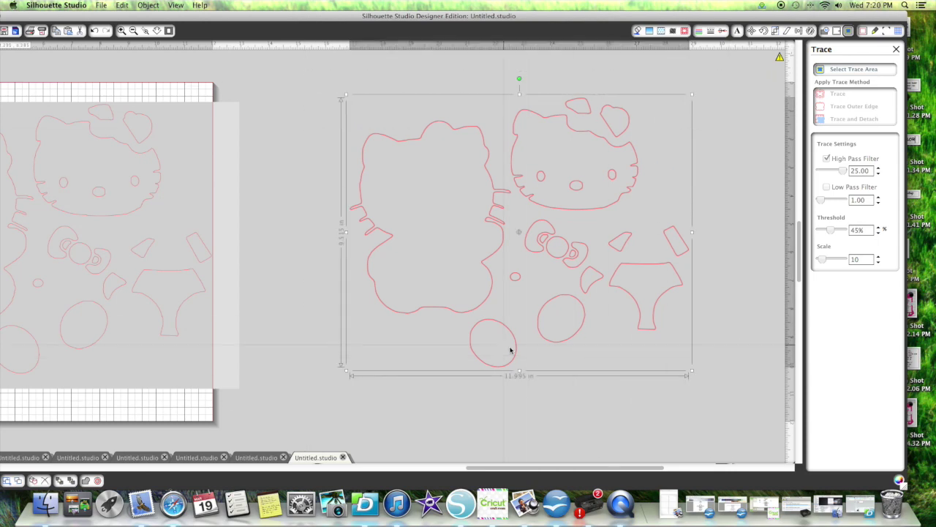
left_click(618, 309)
mouse_move(624, 294)
left_mouse_down()
mouse_move(633, 315)
mouse_move(673, 247)
mouse_move(551, 294)
mouse_move(578, 286)
left_mouse_up()
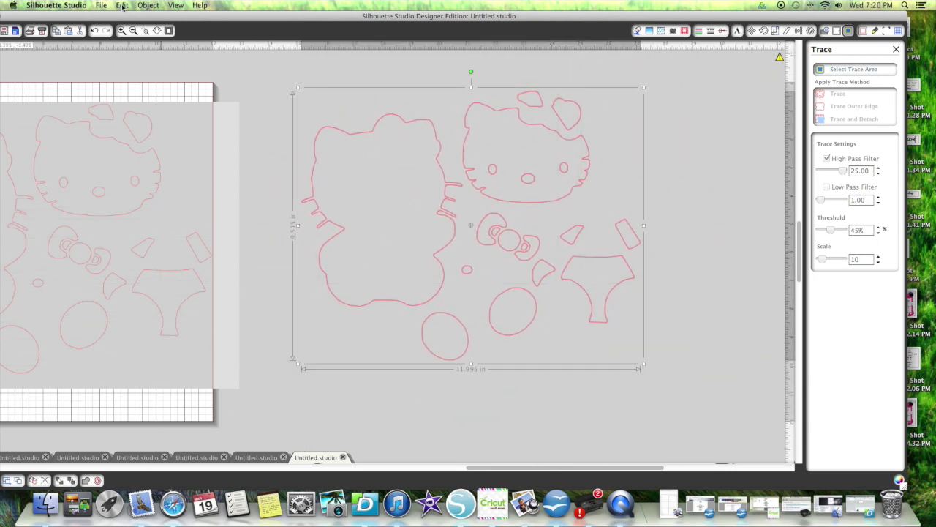
Release the traced compound path into individual pieces
left_click(152, 6)
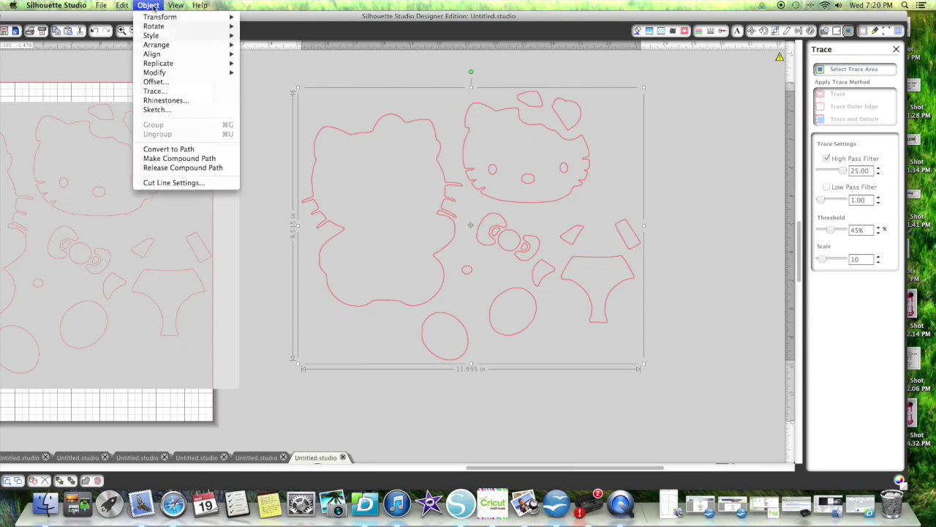
left_click(174, 168)
left_click(684, 189)
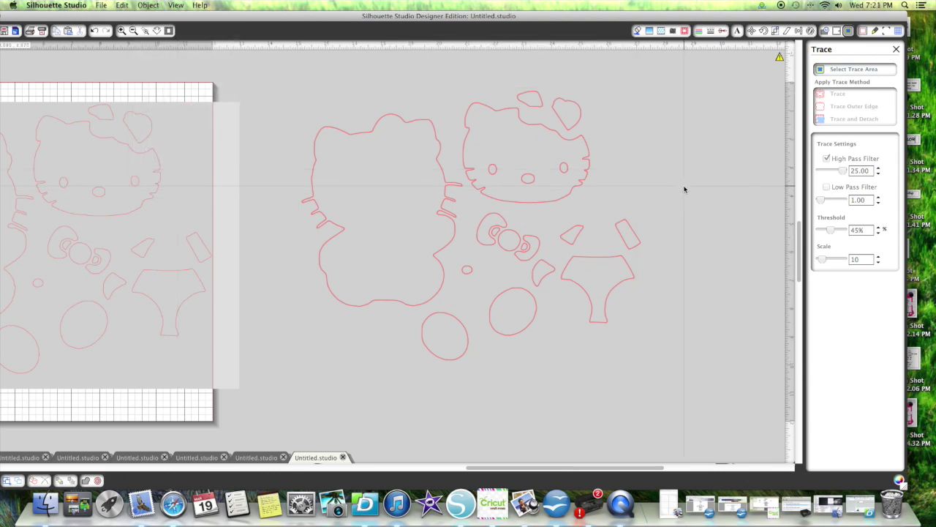
Combine the head outline, both eyes and the nose into one compound path
left_click(475, 189)
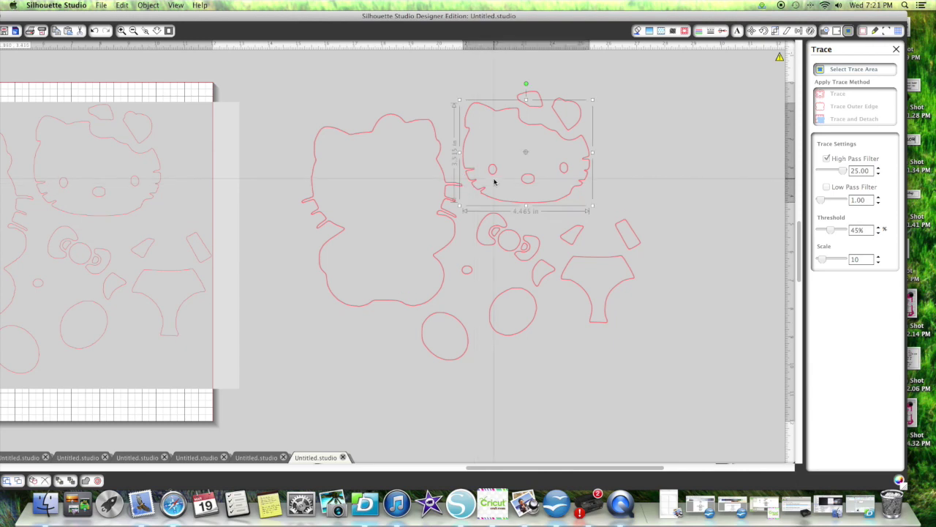
left_click(495, 178, "shift")
left_click(526, 180, "shift")
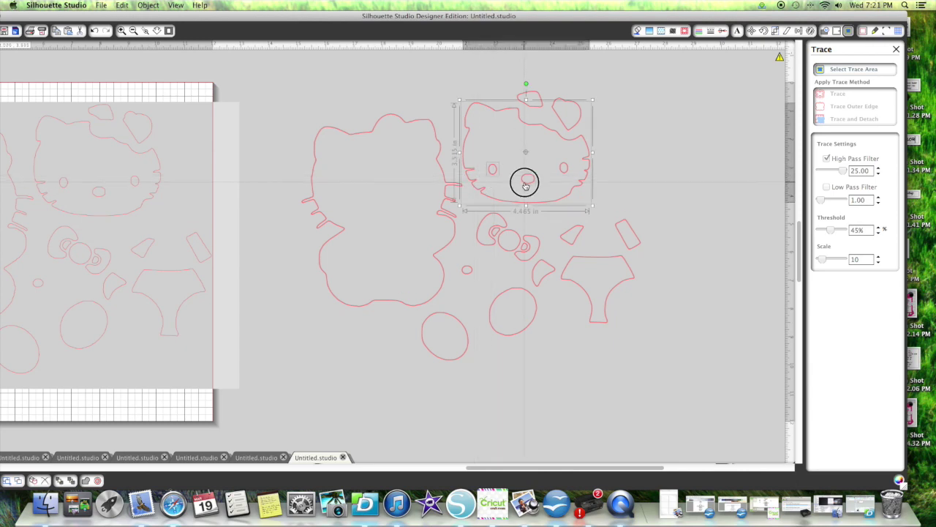
left_click(567, 173, "shift")
key("super+8")
Copy the combined head, place the copy on the right, and group it
left_click(679, 178)
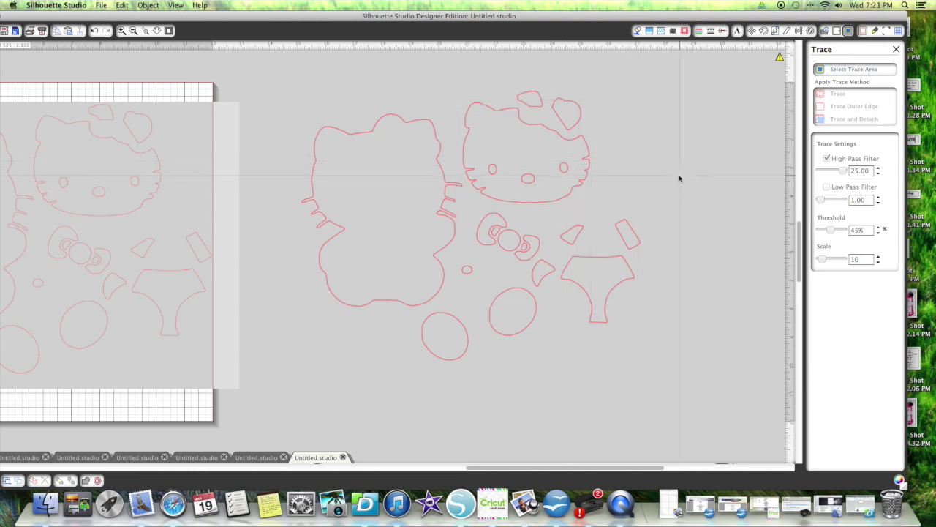
key("super+z")
key("super+z")
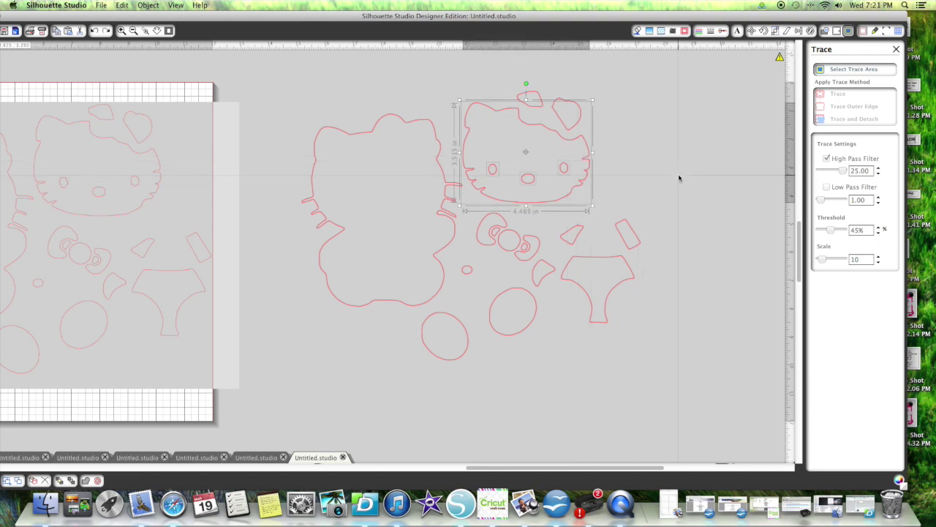
left_click_drag(576, 188, 730, 176)
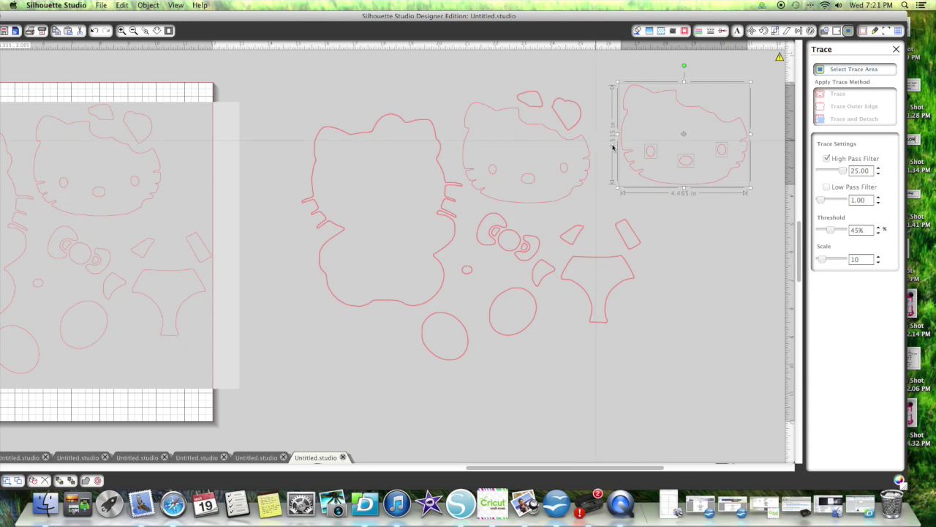
right_click(667, 146)
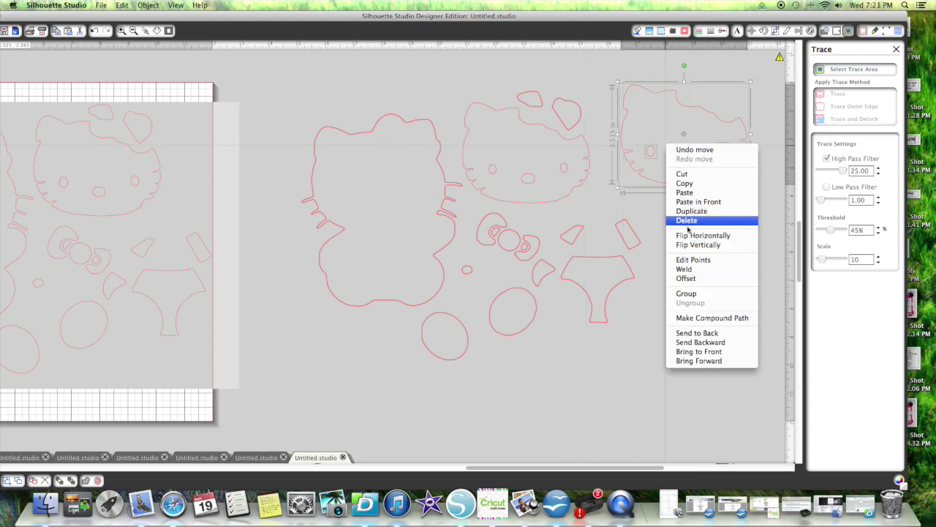
left_click(686, 294)
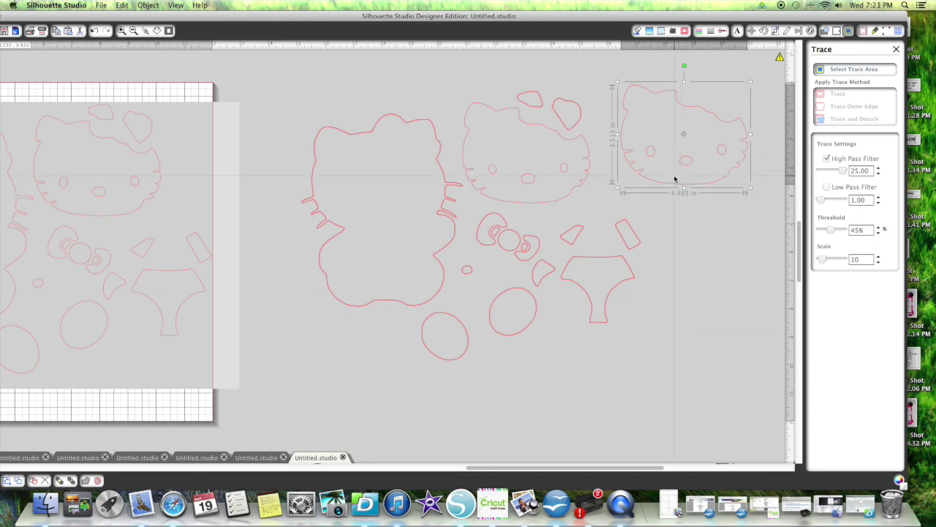
left_click_drag(673, 184, 692, 190)
Nudge the middle Hello Kitty head slightly upward
left_click(550, 210)
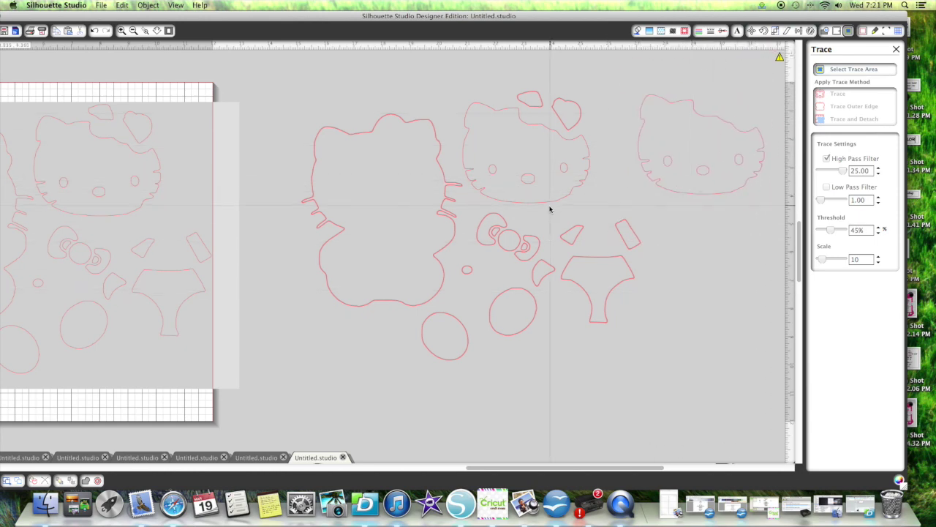
left_click(547, 206)
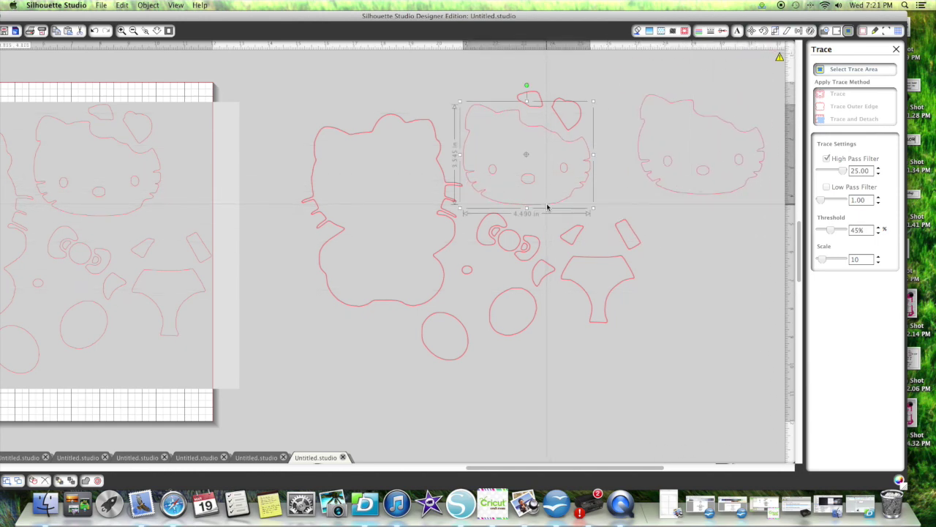
left_click_drag(547, 208, 547, 206)
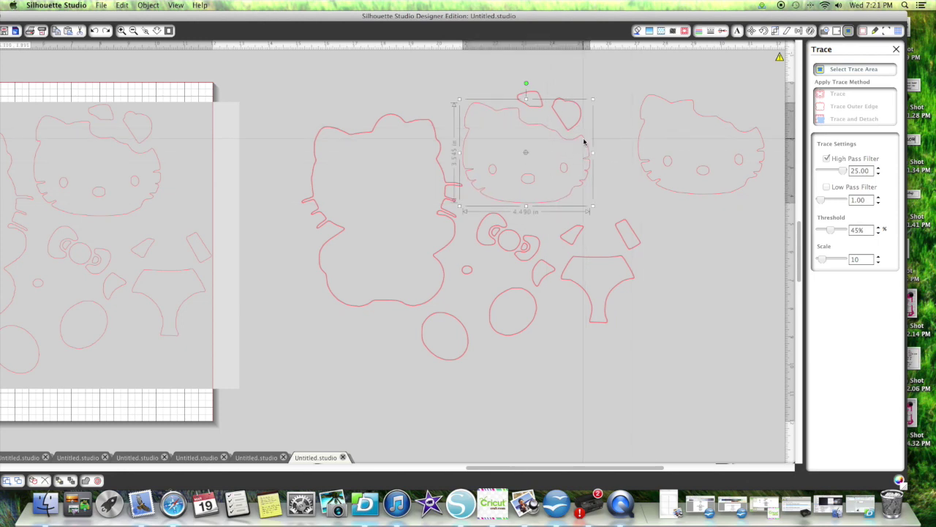
Fill the head white and both eyes and the nose black
left_click(639, 31)
left_click(881, 103)
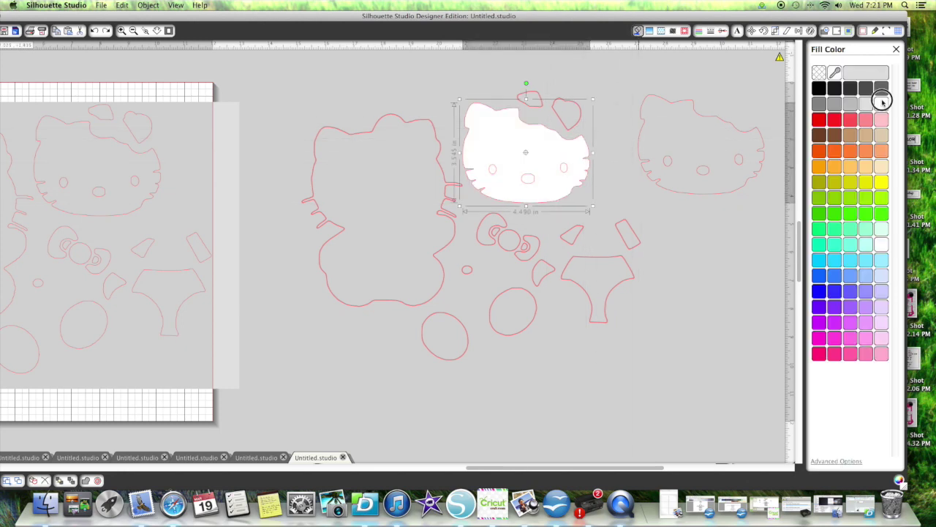
left_click(494, 176)
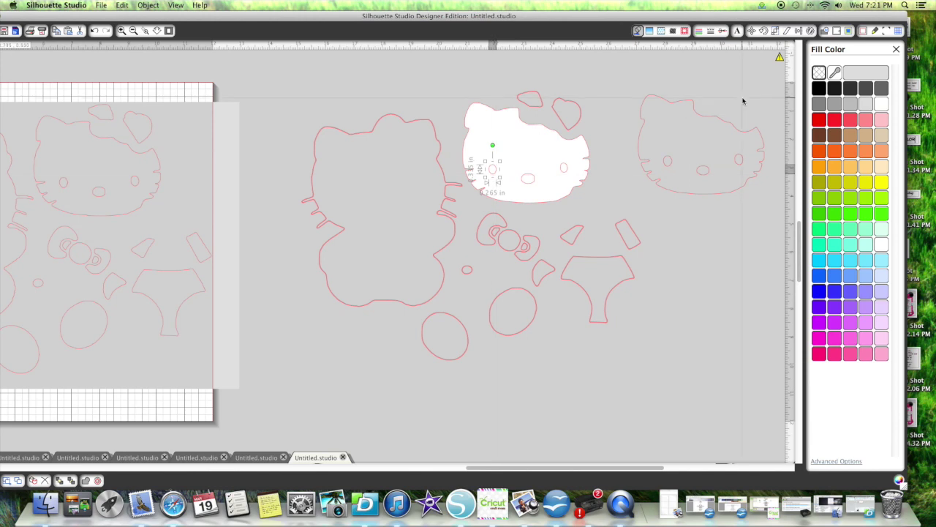
left_click(819, 88)
left_click(563, 170)
left_click(827, 88)
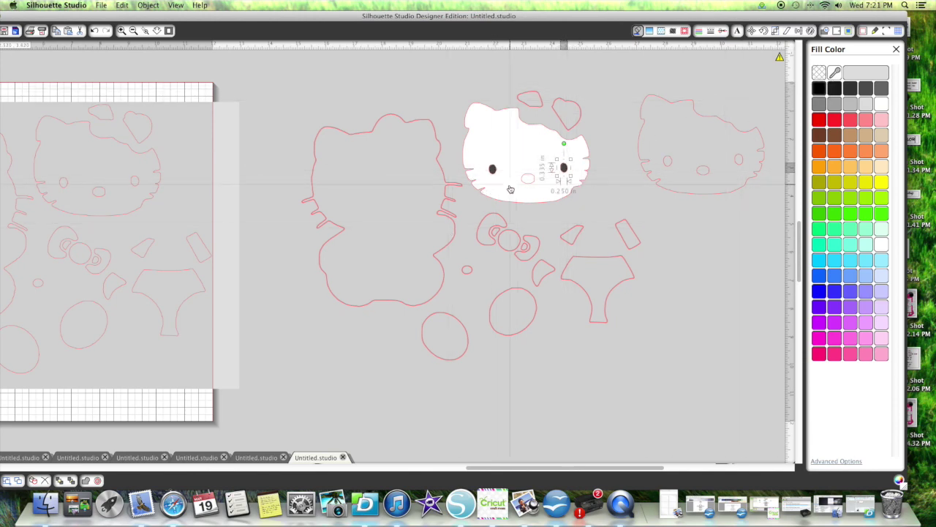
left_click(528, 179)
left_click(819, 89)
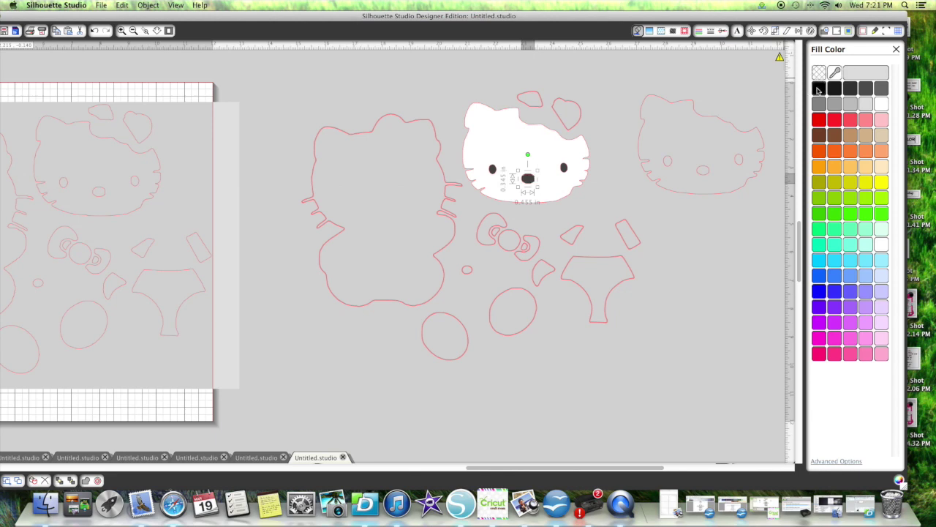
Fill the small circle red, and the small bow piece and ear piece white
left_click(468, 272)
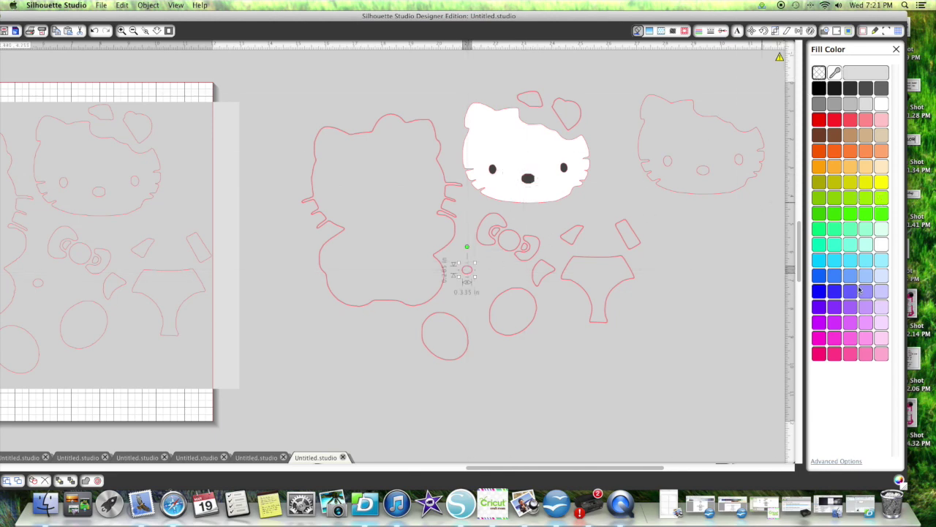
left_click(851, 121)
left_click(541, 107)
left_click(883, 103)
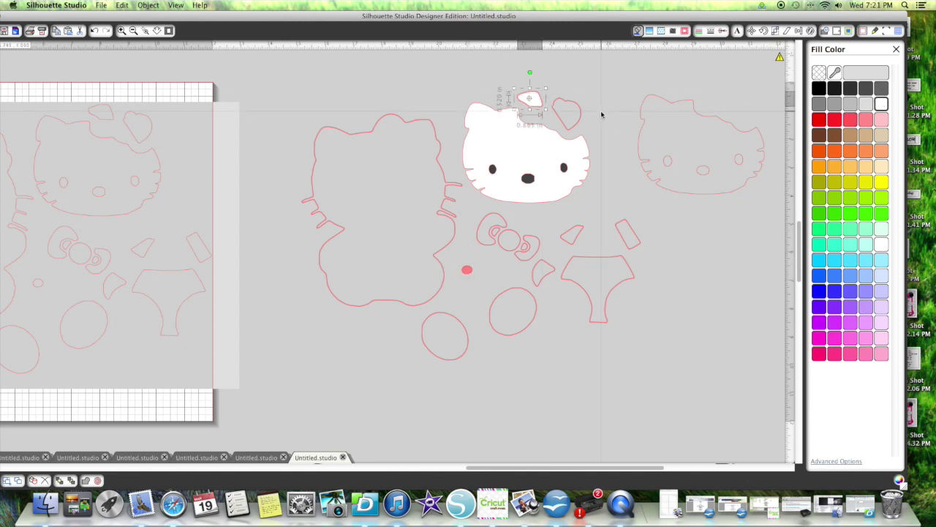
left_click(565, 117)
left_click(881, 104)
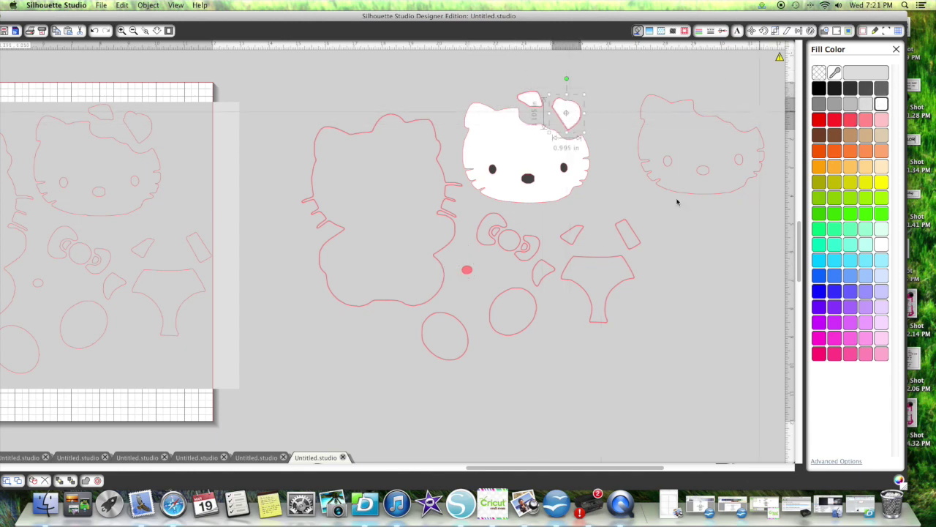
Fill the large bow below the head with the light-blue dotted pattern
left_click(476, 217)
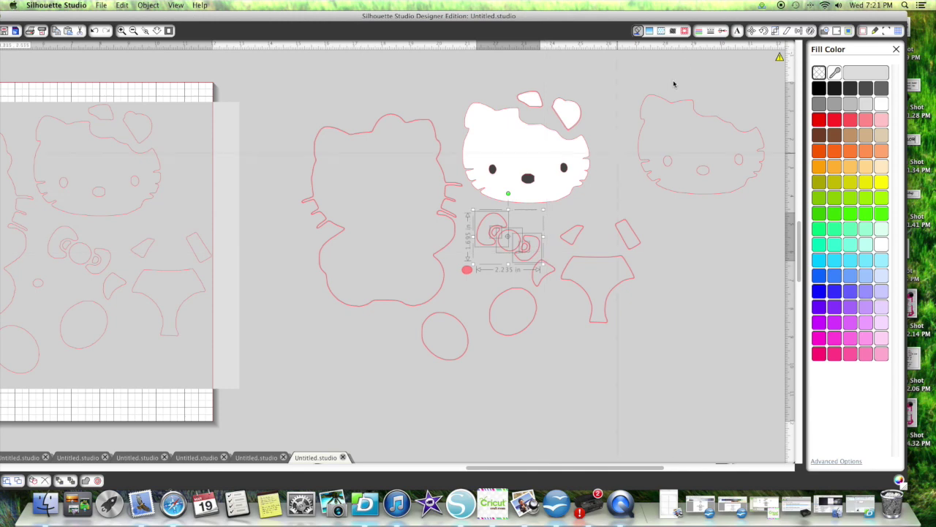
left_click(661, 30)
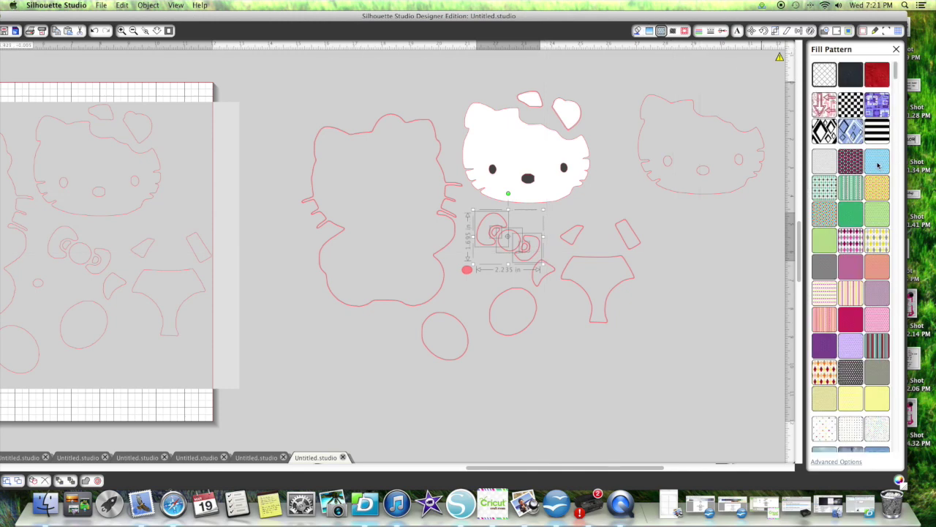
left_click(879, 165)
left_click(586, 228)
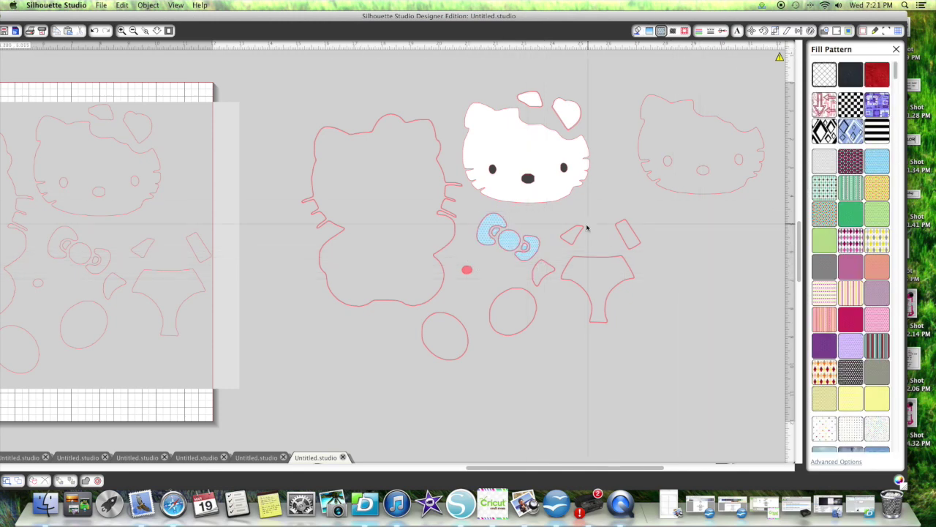
Fill the small piece white and the body dark grey, then move the body up and left
left_click(550, 270)
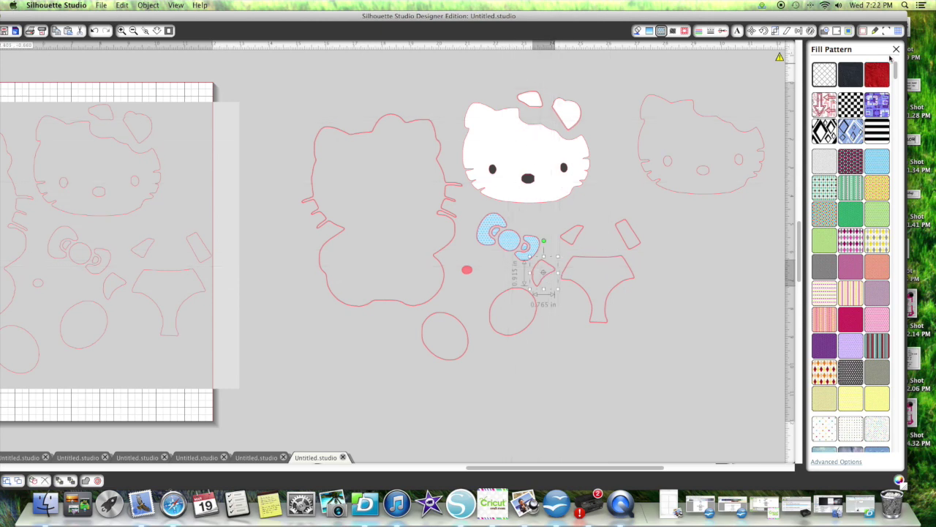
left_click(638, 31)
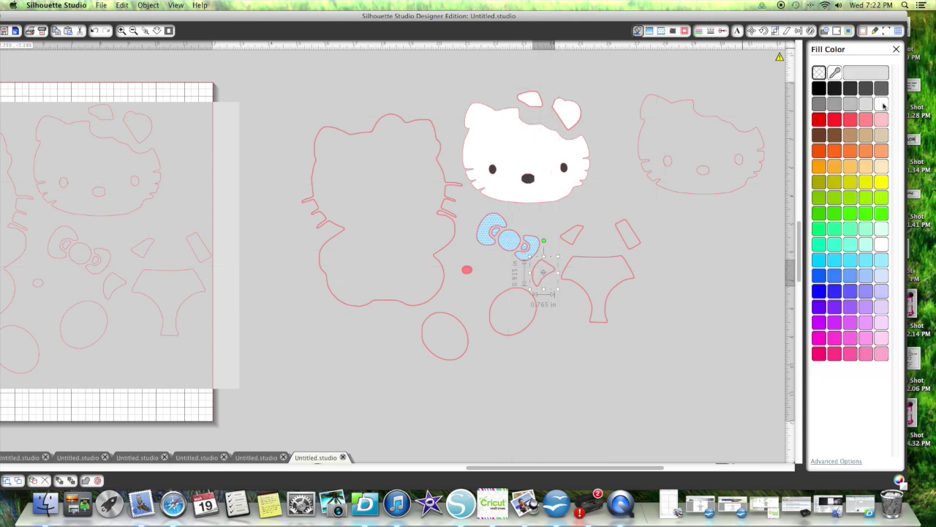
left_click(882, 104)
left_click(373, 129)
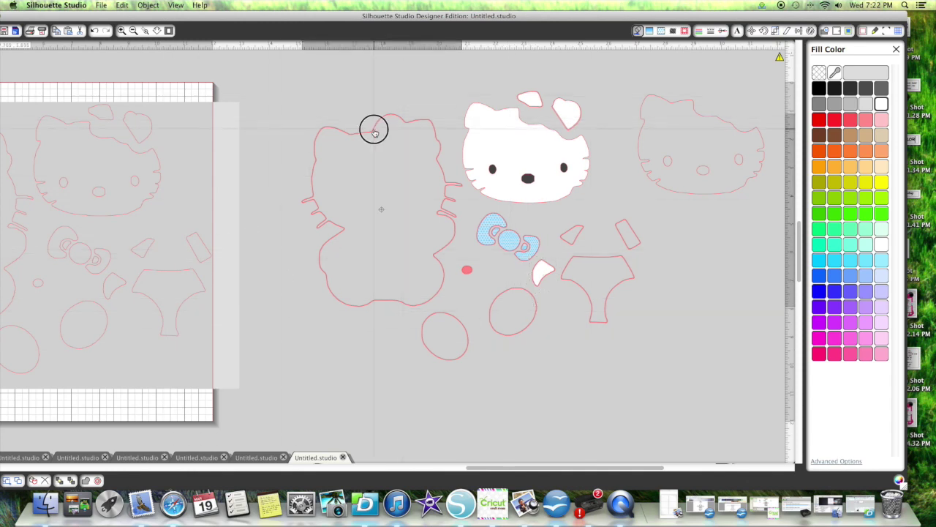
left_click(820, 88)
left_click_drag(392, 171, 301, 265)
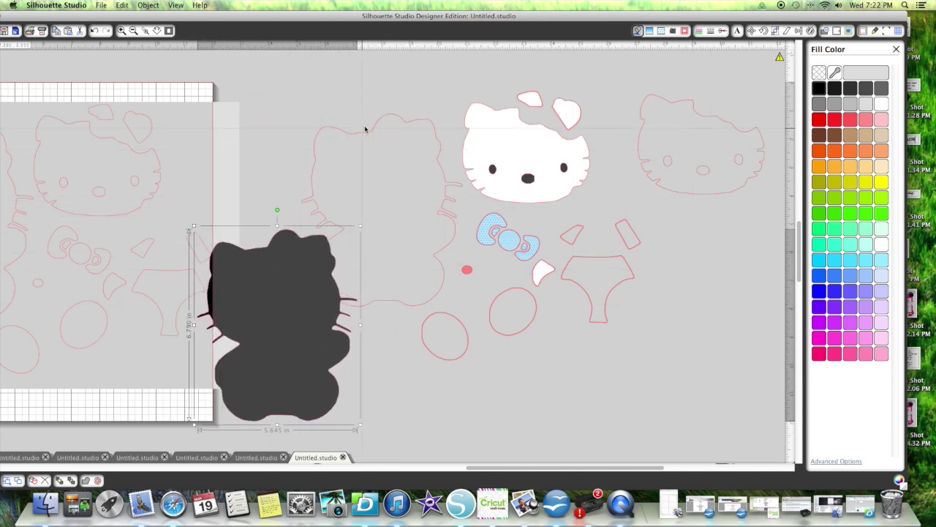
Move the outline kitty copy onto the mat and the dark body beside the face, then add two circle outlines to the mat
left_click_drag(368, 137, 94, 111)
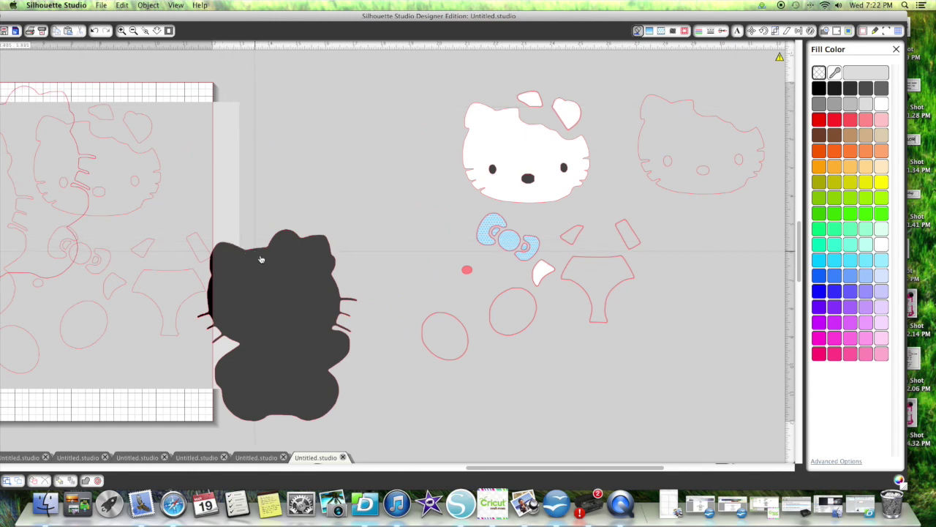
left_click_drag(260, 259, 319, 112)
left_click(422, 335)
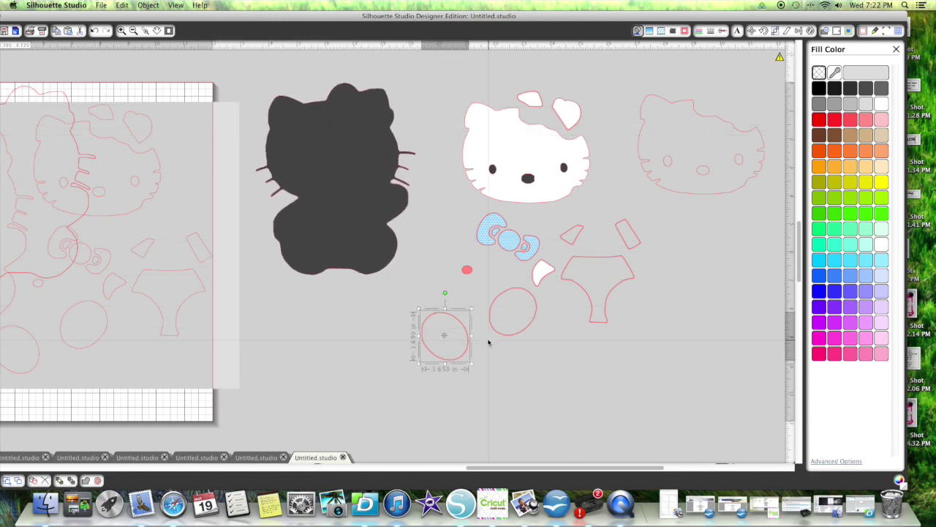
left_click_drag(453, 319, 366, 307)
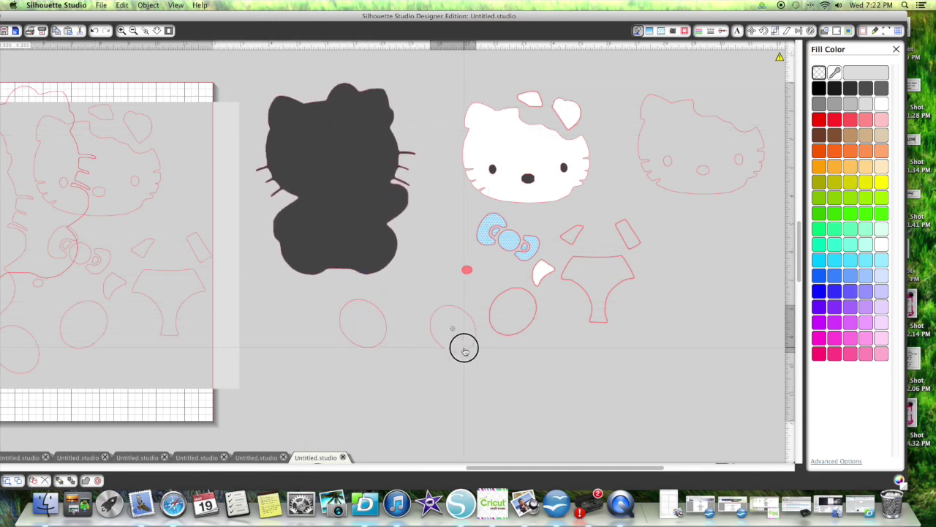
left_click_drag(380, 314, 103, 220)
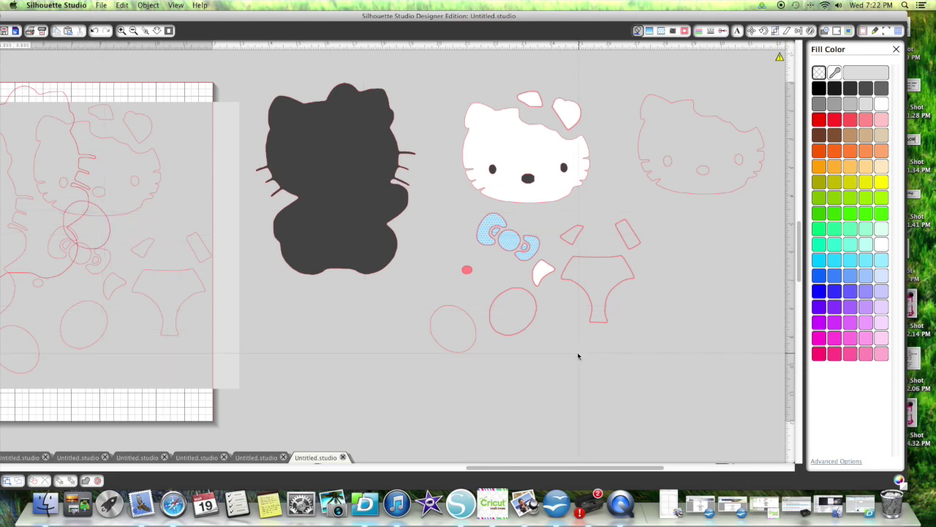
left_click_drag(497, 335, 88, 272)
Place copies of the pants, triangle and rectangle outlines on the mat, and move the small white piece beside the face
left_click_drag(627, 285, 77, 258)
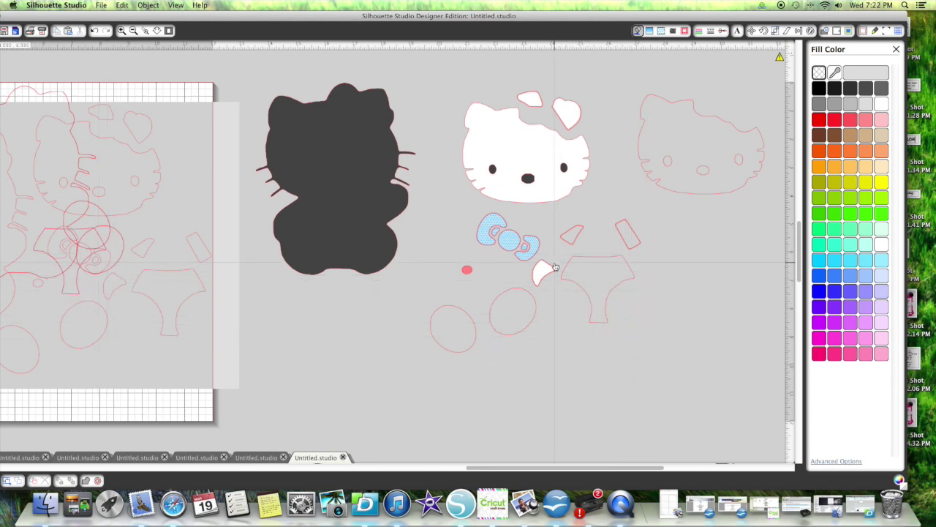
left_click_drag(573, 243, 125, 259)
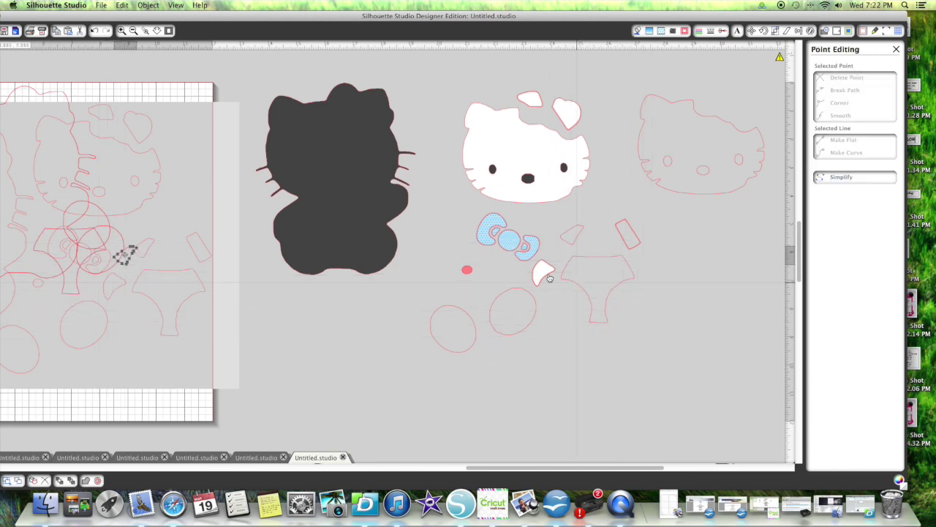
left_click_drag(542, 278, 156, 279)
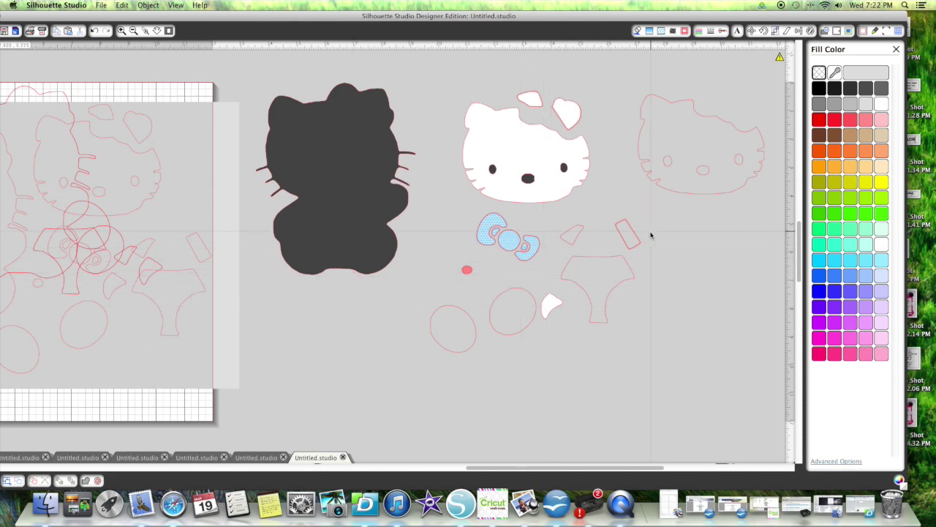
left_click_drag(628, 248, 111, 246)
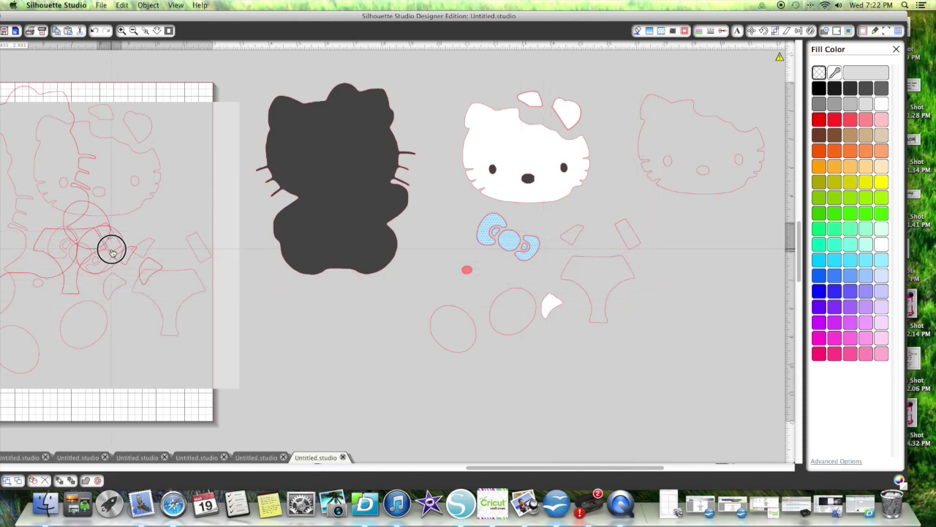
left_click_drag(554, 304, 439, 192)
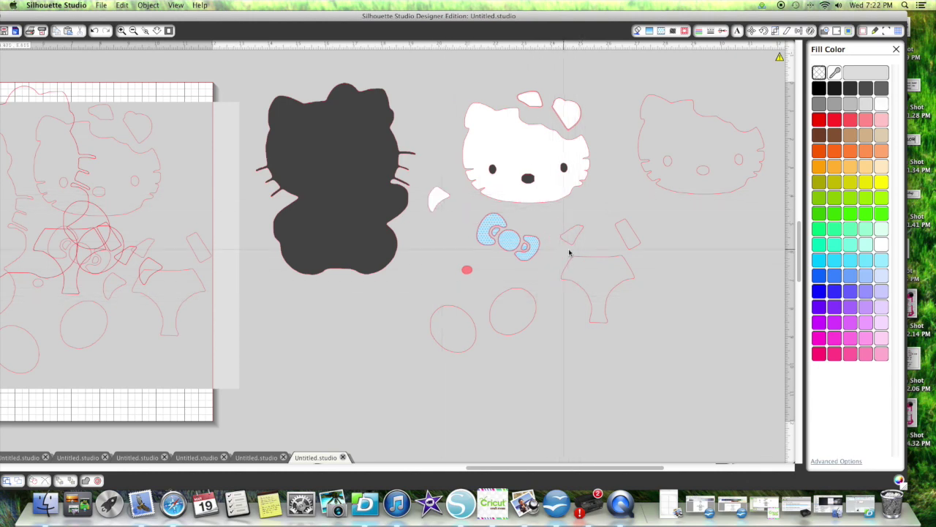
Fill the right and left foot circles white, then select the spare outline face
left_click(507, 339)
left_click(880, 104)
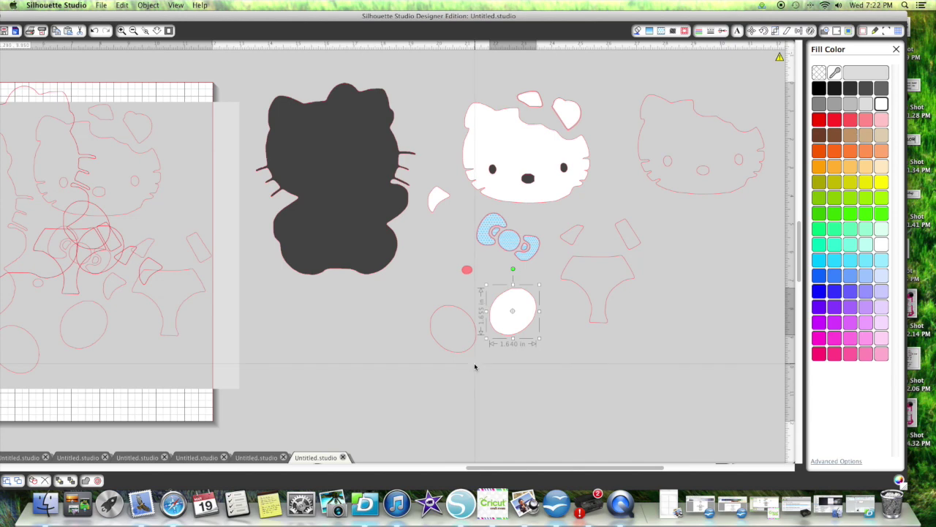
left_click(466, 353)
left_click(881, 105)
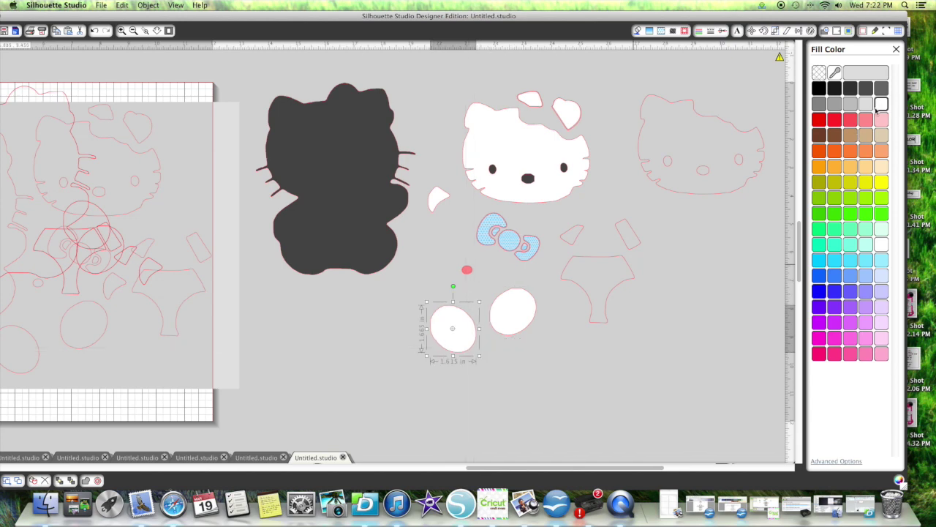
left_click_drag(637, 95, 736, 158)
right_click(736, 165)
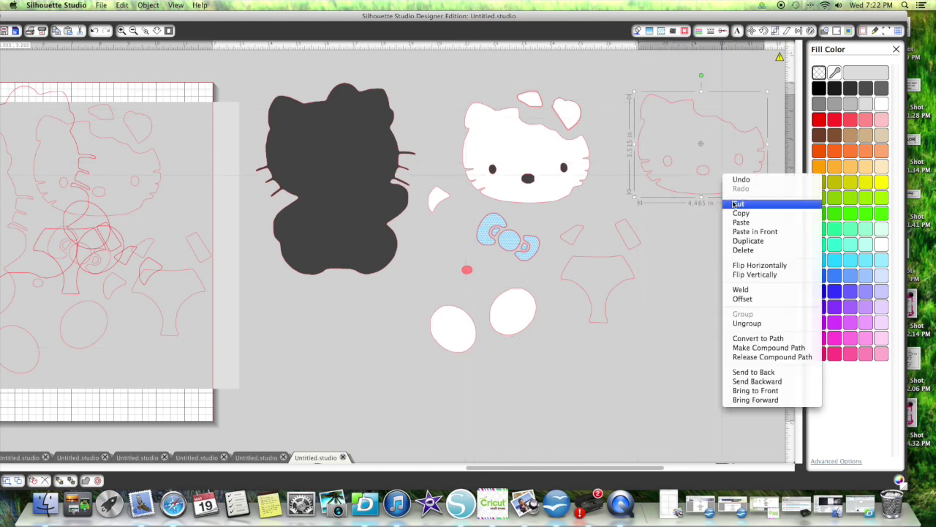
Cut the spare outline face and fill the pants and two small pieces with the bow's light blue
left_click(735, 204)
left_click(570, 247)
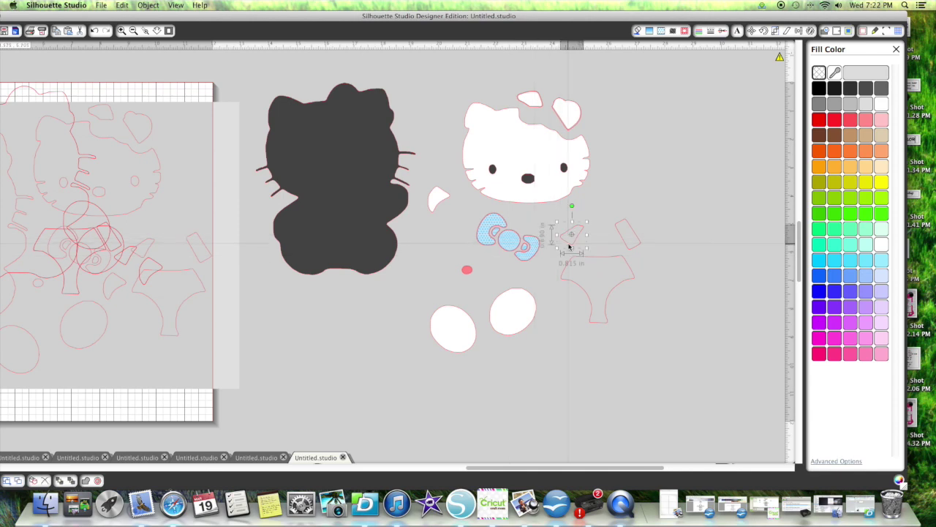
left_click_drag(554, 205, 666, 285)
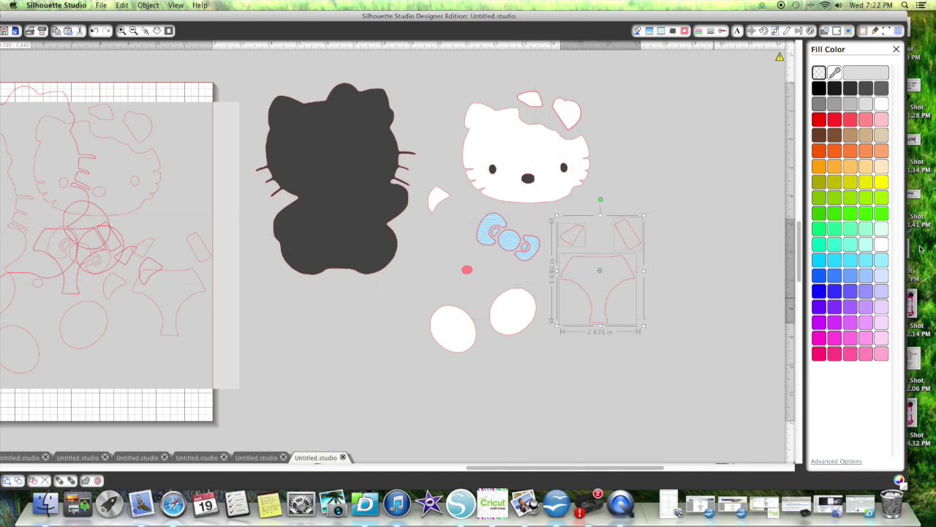
left_click(835, 73)
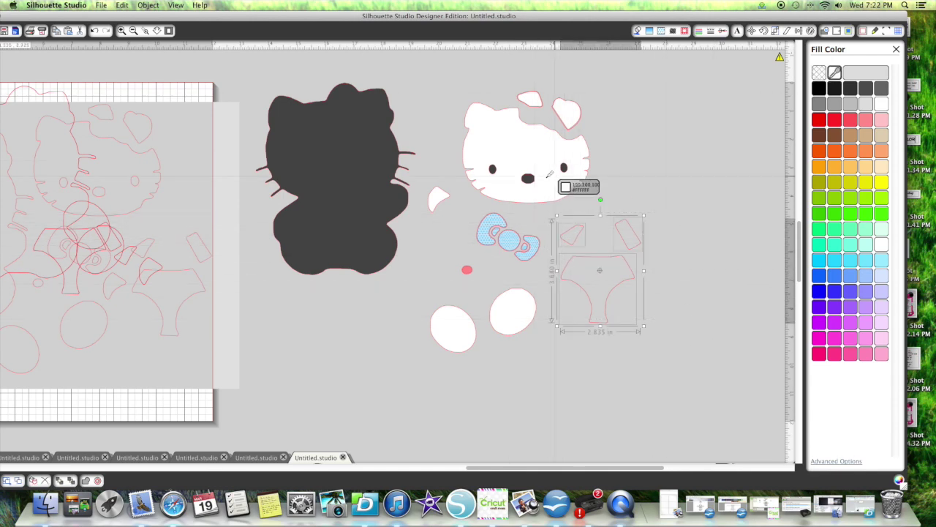
left_click(499, 222)
left_click(670, 296)
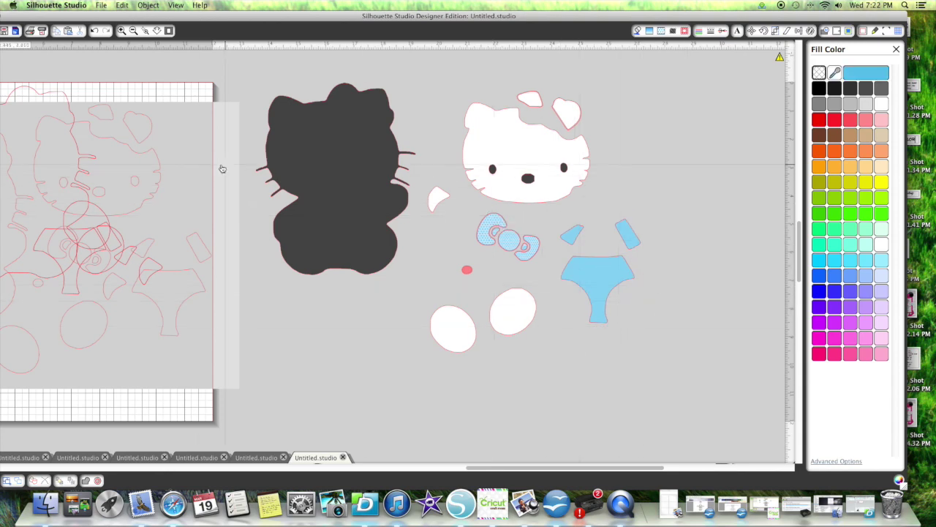
Cut the traced outlines and the small pink shape off the mat
left_click(110, 299)
right_click(117, 258)
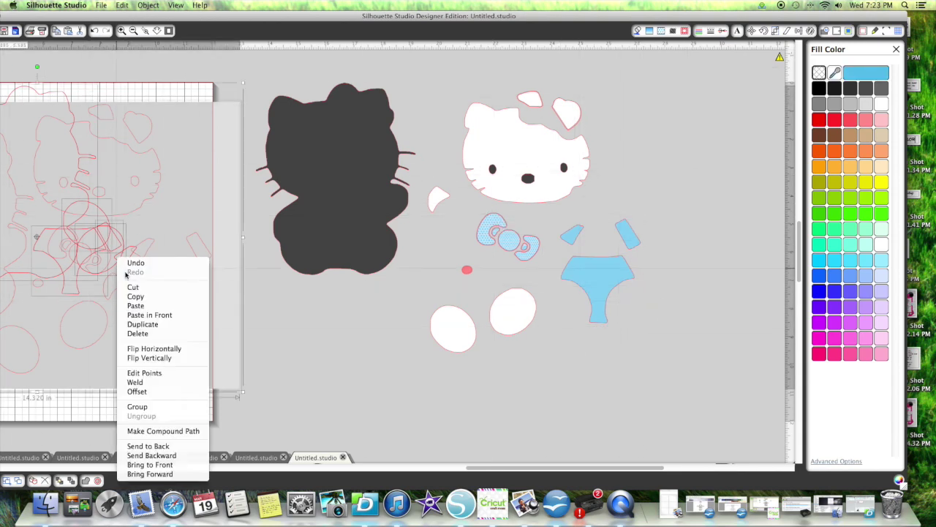
left_click(135, 289)
left_click(171, 297)
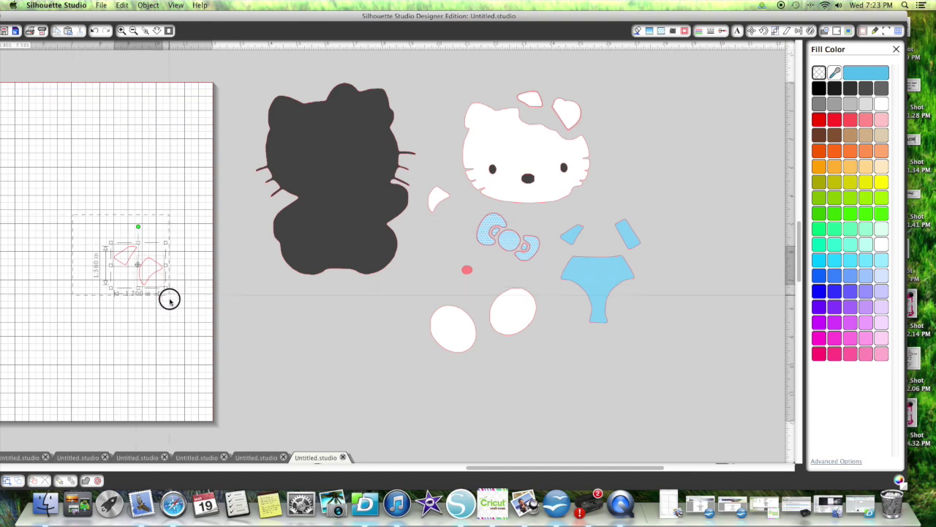
right_click(152, 257)
left_click(165, 288)
Place the white ear piece and small white piece onto the dark kitty
scroll(602, 203, "left", 3)
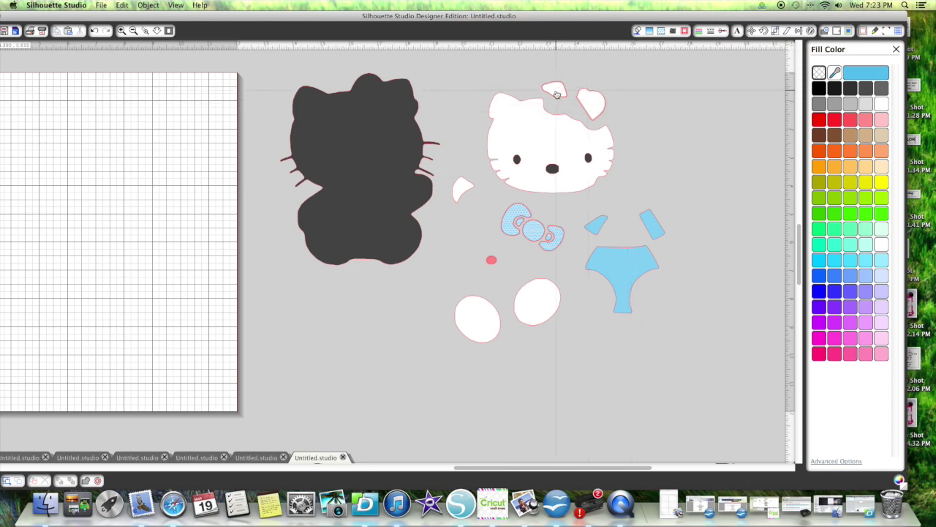
mouse_move(556, 94)
left_mouse_down()
mouse_move(424, 73)
mouse_move(383, 83)
mouse_move(403, 87)
left_mouse_up()
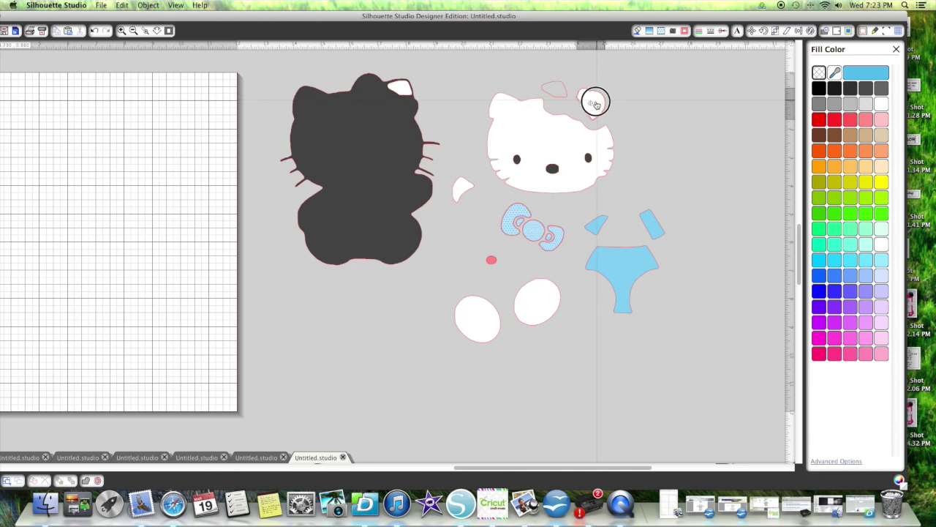
left_click_drag(595, 103, 419, 188)
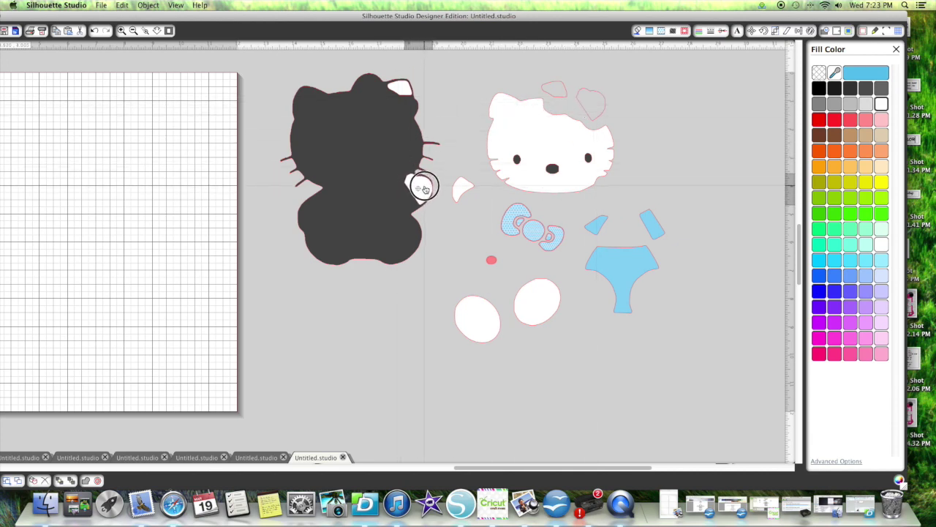
Cut the ear outline and the heart outline pieces
left_click(547, 89)
right_click(560, 92)
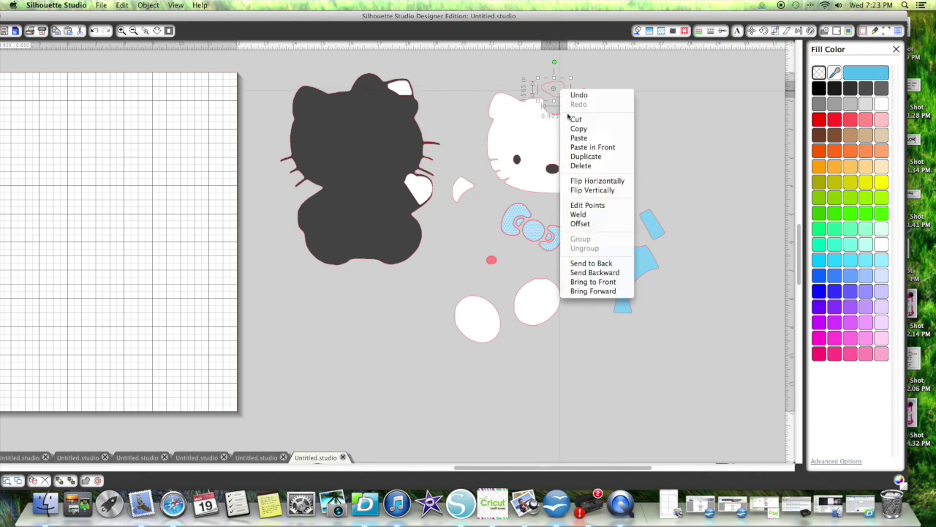
left_click(578, 119)
left_click(591, 92)
right_click(591, 92)
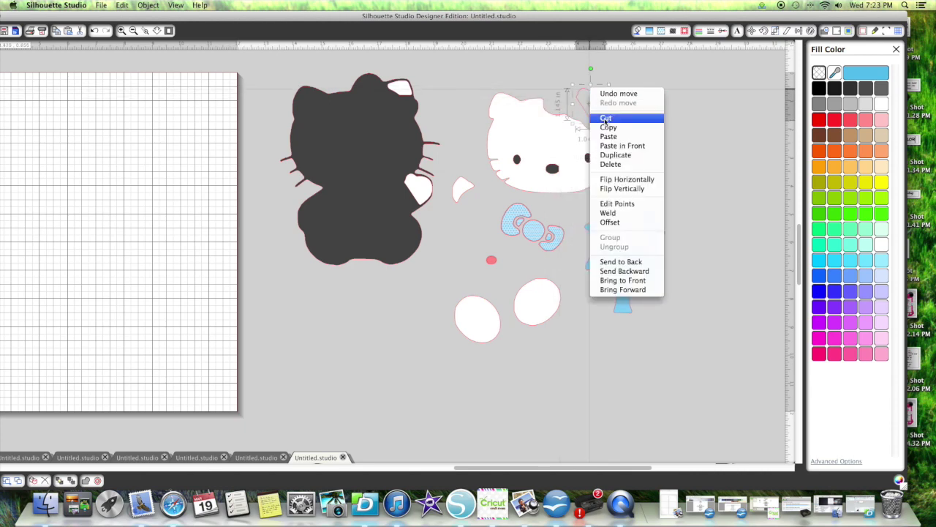
left_click(607, 127)
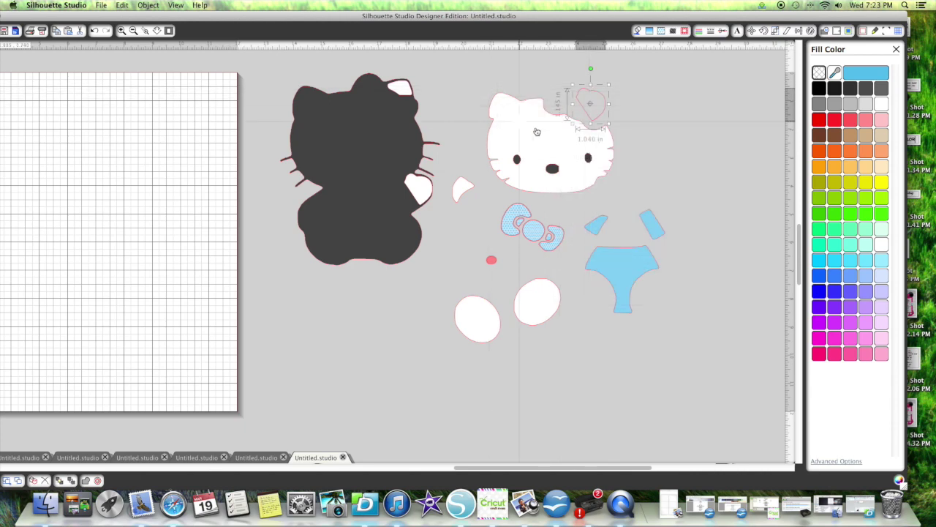
right_click(591, 98)
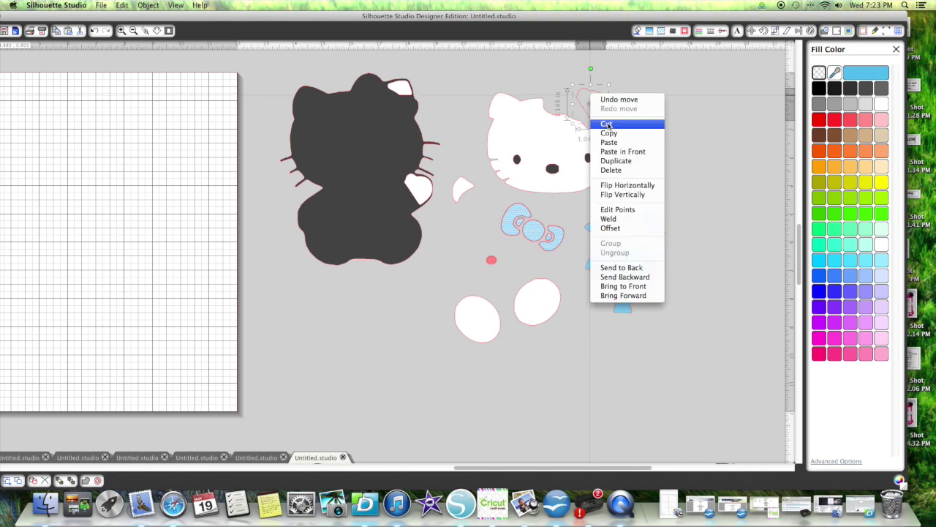
left_click(607, 126)
Group the white face with its features and move it onto the dark head
left_click(600, 130)
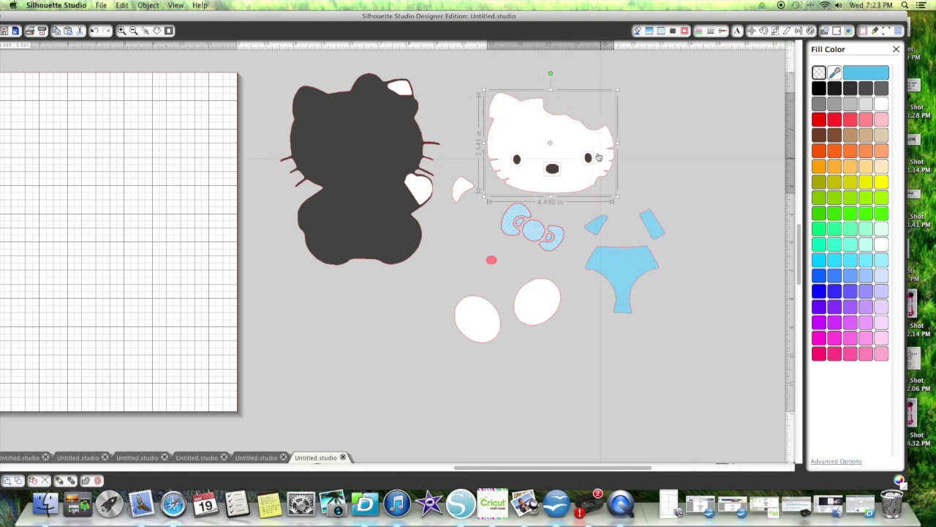
left_click(615, 121)
left_click_drag(480, 83, 641, 174)
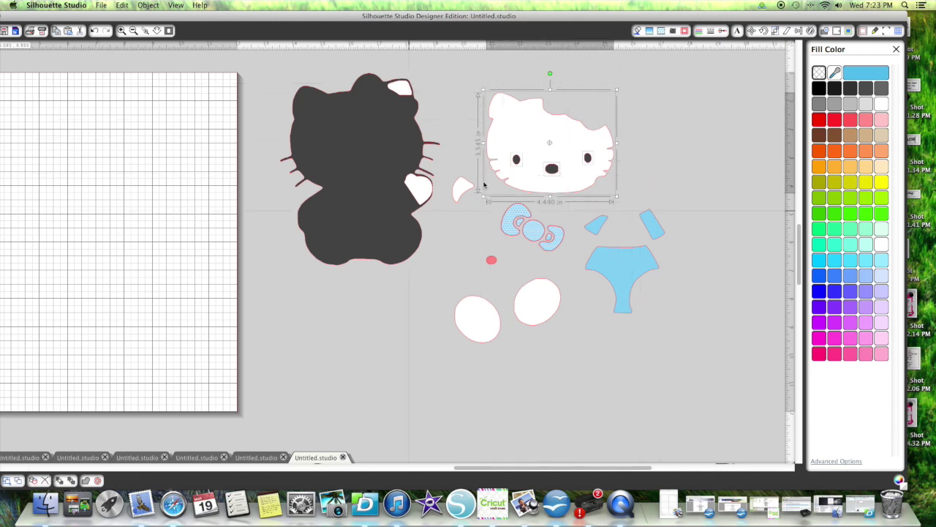
right_click(556, 157)
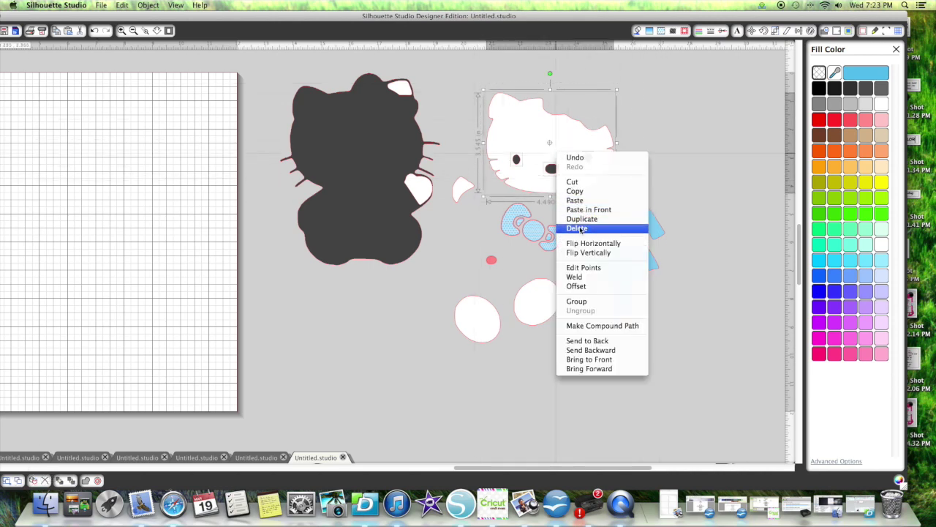
left_click(576, 300)
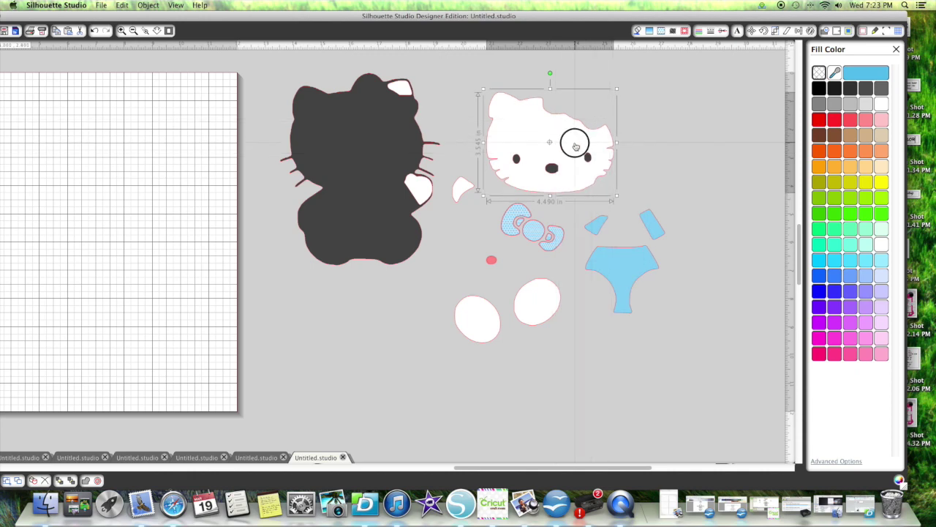
left_click_drag(575, 142, 383, 141)
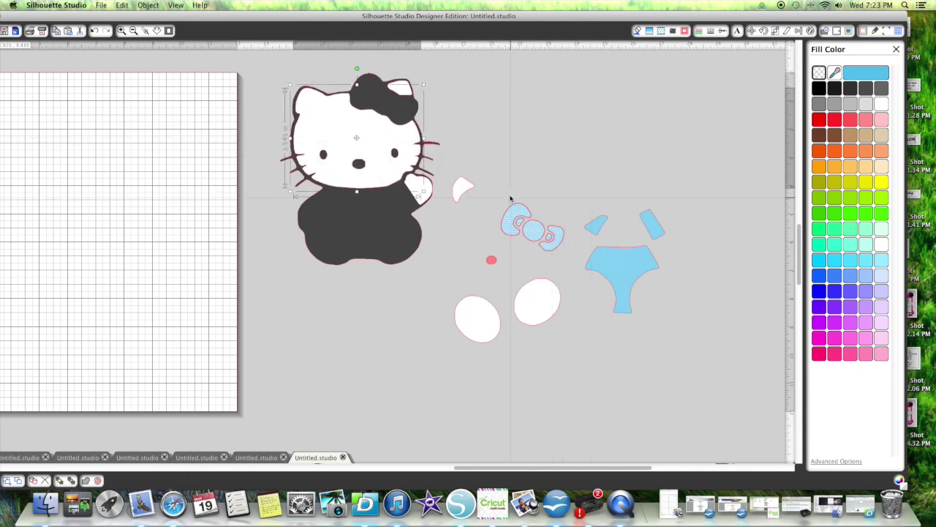
Put the blue bow on Kitty's head, adjust the white oval, and move the figure onto the mat edge
left_click_drag(559, 245, 407, 125)
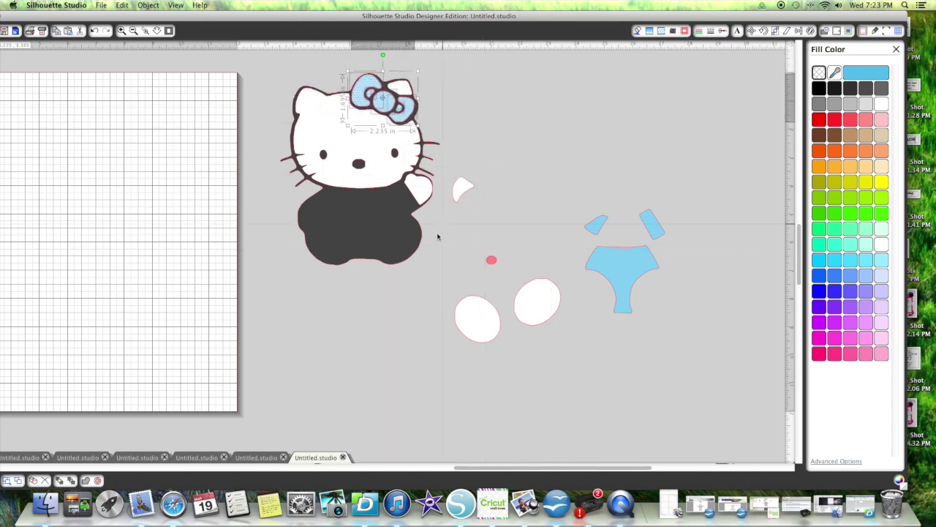
left_click_drag(490, 335, 435, 315)
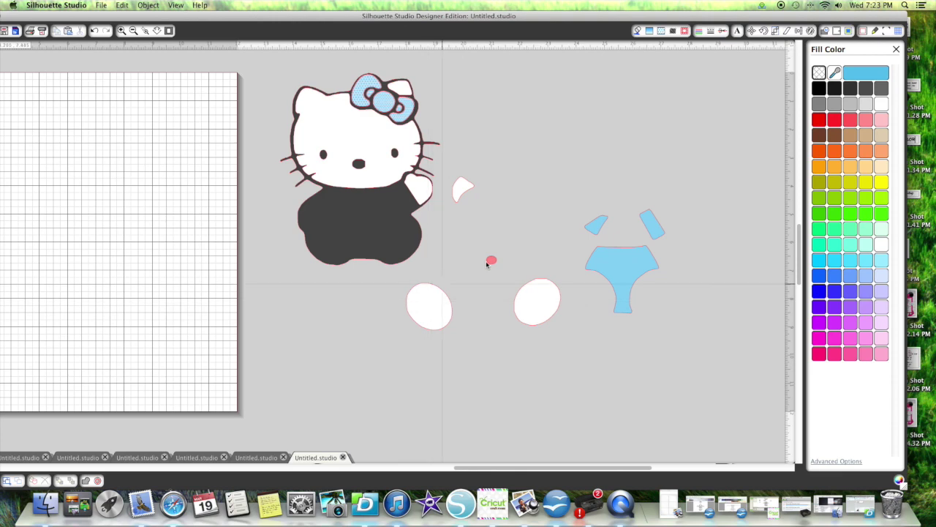
left_click_drag(293, 69, 442, 270)
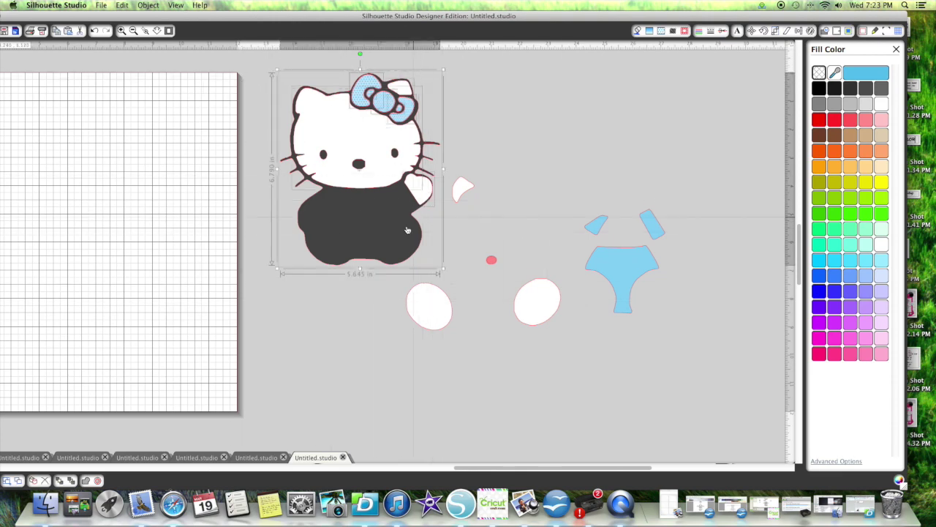
left_click(335, 270)
mouse_move(362, 256)
left_mouse_down()
mouse_move(266, 246)
mouse_move(374, 257)
left_mouse_up()
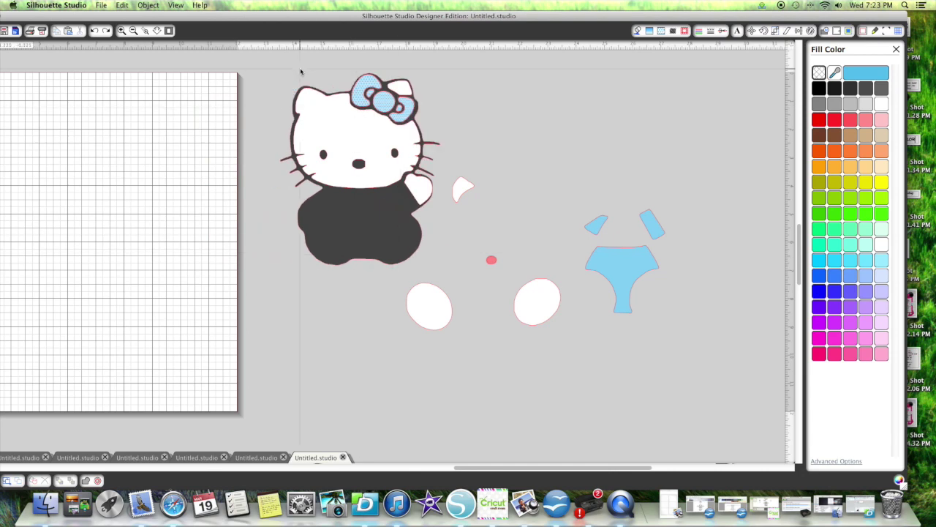
left_click_drag(300, 71, 428, 179)
left_click_drag(389, 219, 295, 217)
Bring the loose pieces to the front
left_click_drag(399, 142, 675, 364)
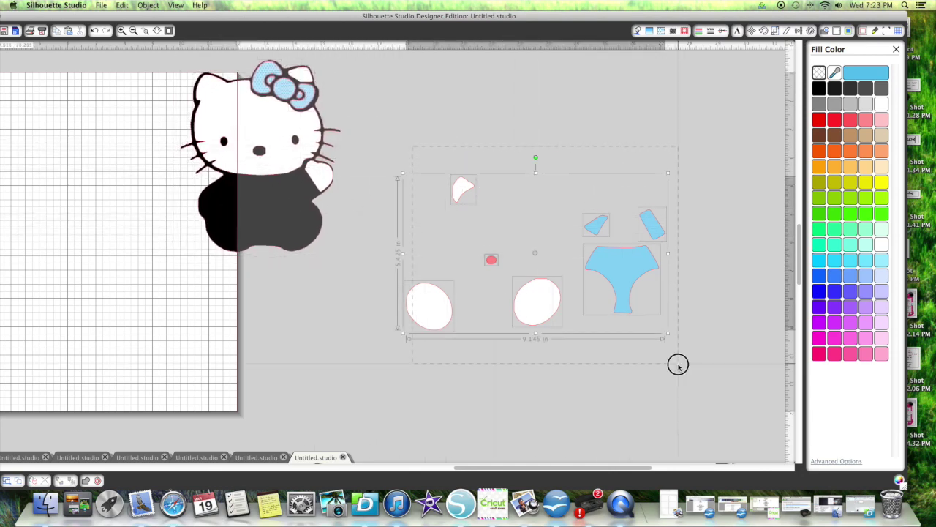
right_click(613, 325)
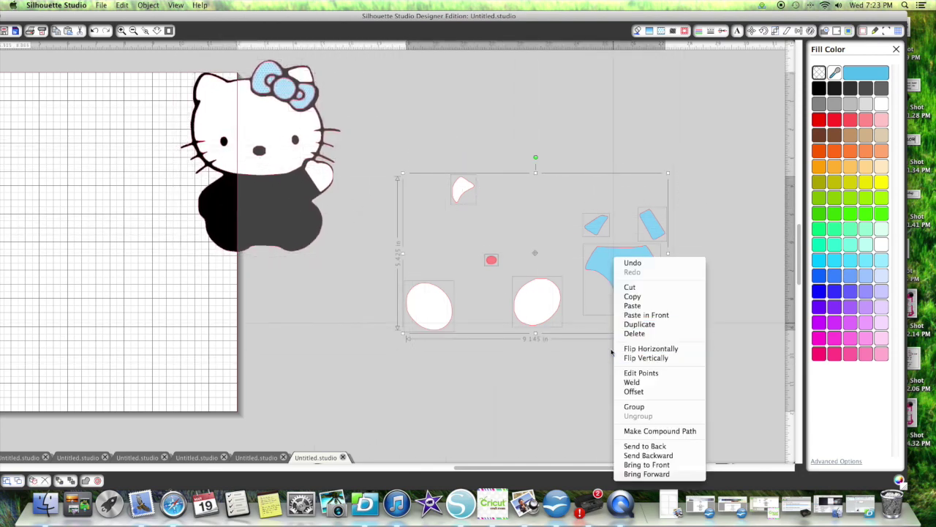
left_click(643, 465)
left_click(497, 403)
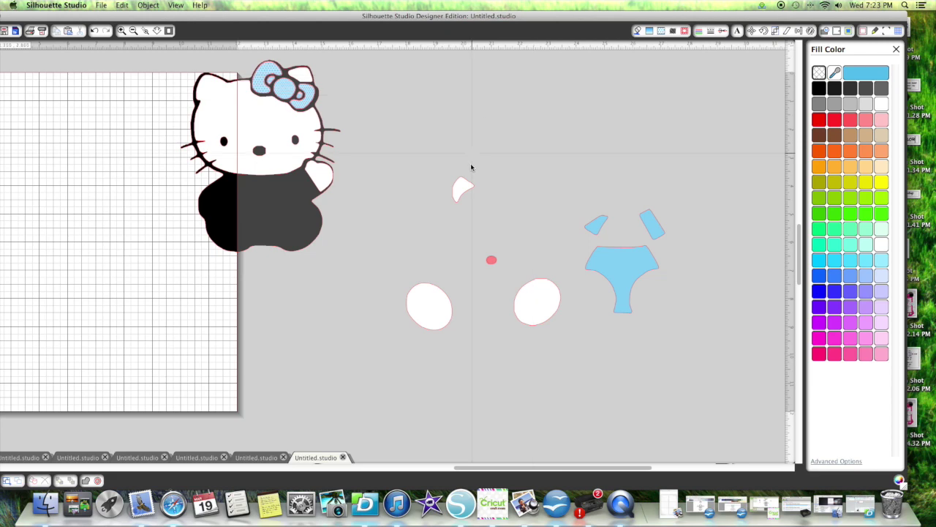
Place the white arm, both white ovals, blue arm pieces, blue shirt and red nose on Kitty
left_click_drag(456, 207, 205, 211)
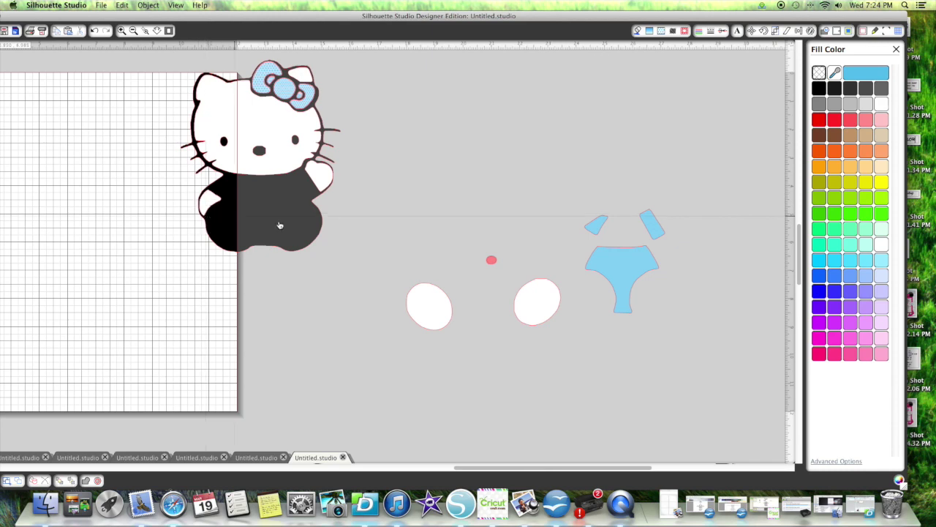
left_click_drag(414, 299, 230, 226)
left_click_drag(553, 318, 310, 238)
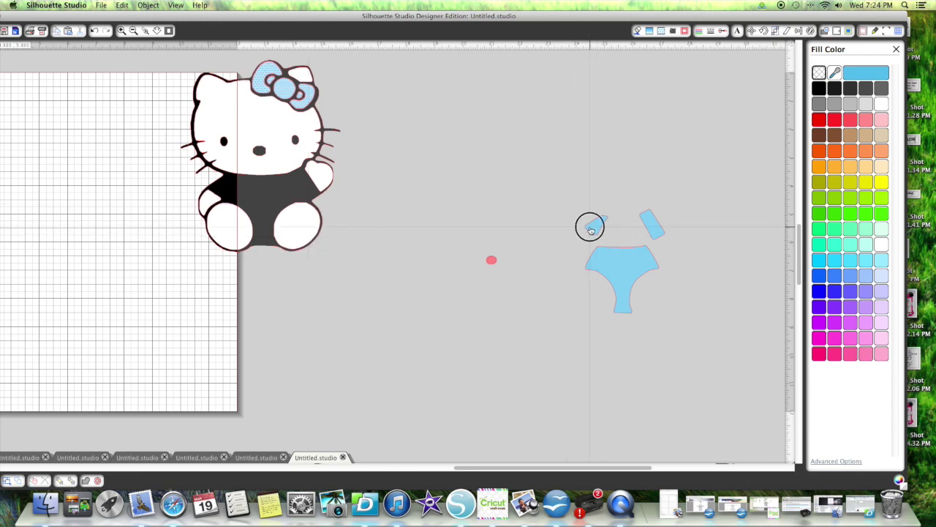
left_click_drag(591, 225, 216, 189)
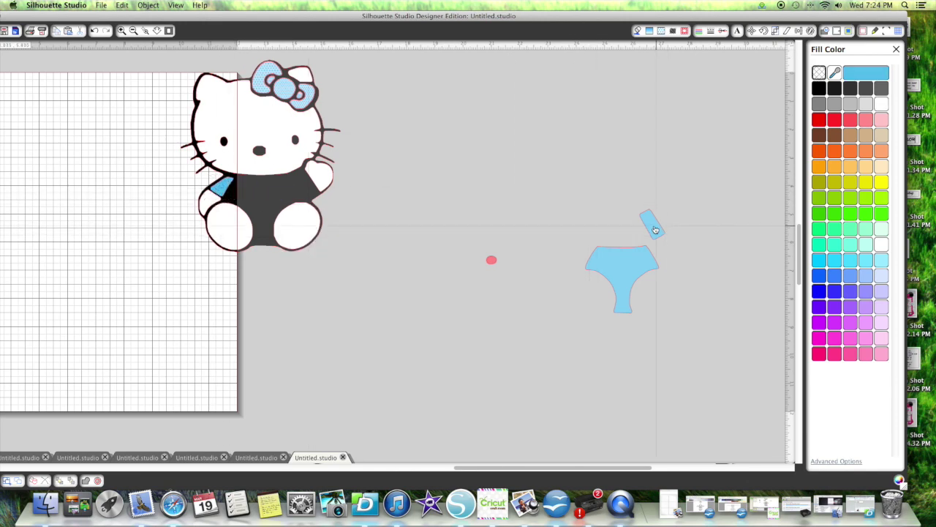
left_click_drag(651, 224, 307, 191)
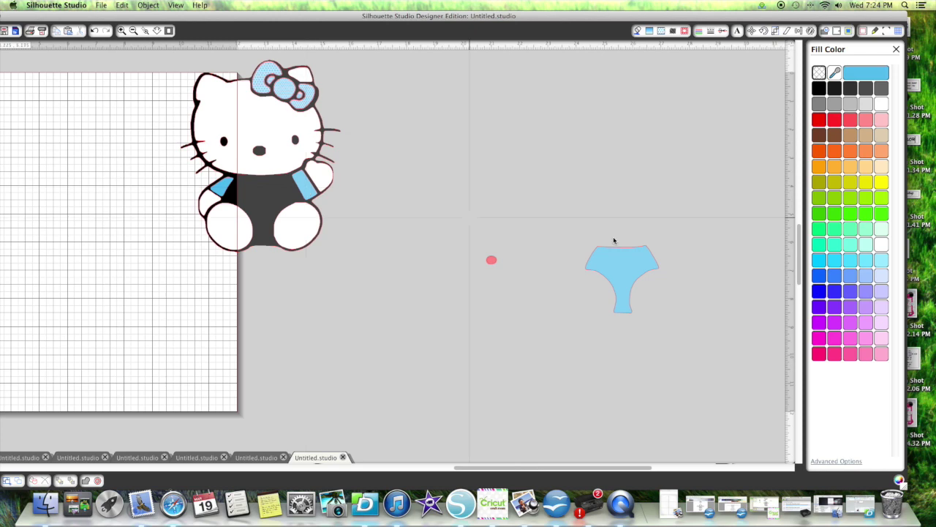
left_click_drag(615, 259, 251, 188)
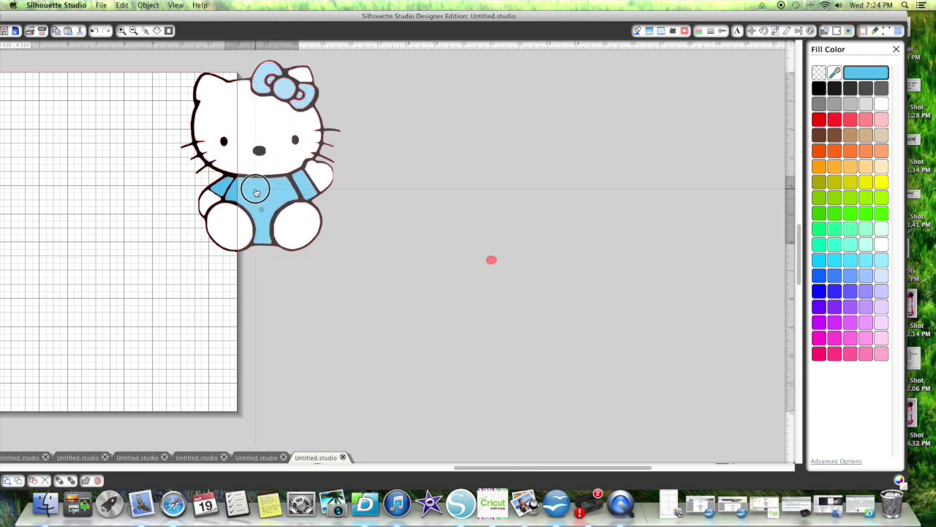
left_click_drag(491, 266, 260, 155)
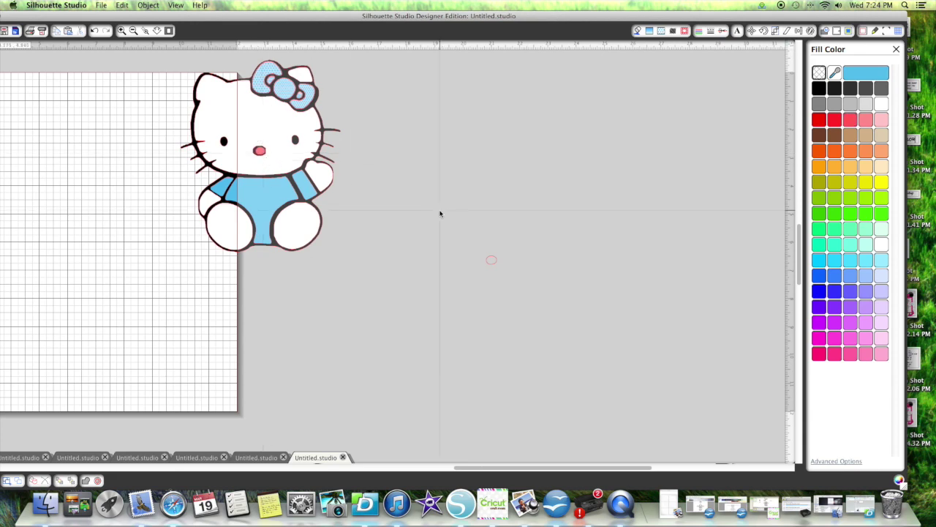
Cut the leftover nose outline
left_click(491, 261)
right_click(496, 261)
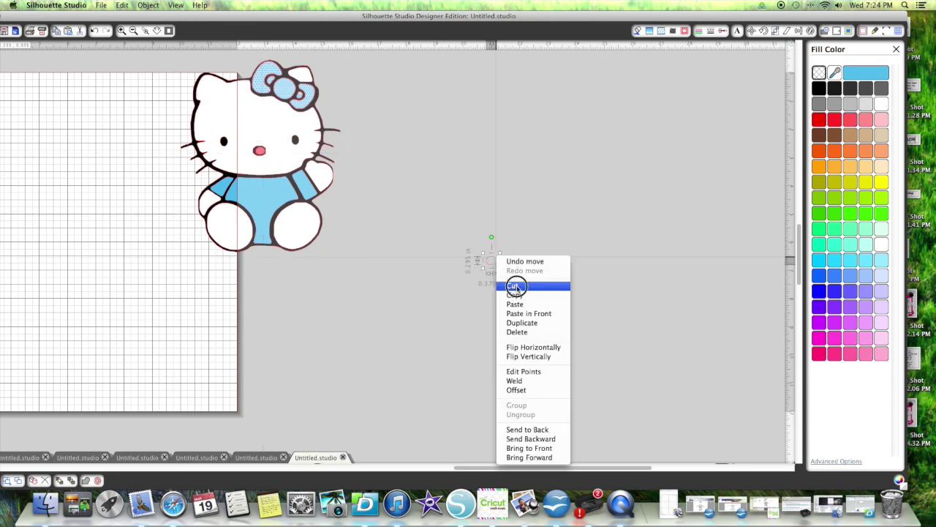
left_click(517, 286)
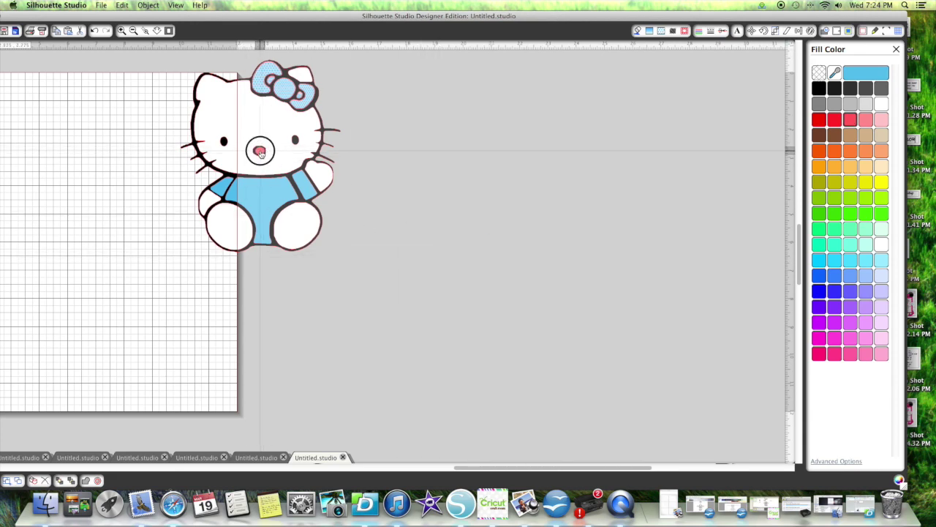
Move the whole Hello Kitty design right into open canvas
left_click_drag(351, 223, 161, 173)
left_click_drag(248, 125, 253, 127)
key("cmd+z")
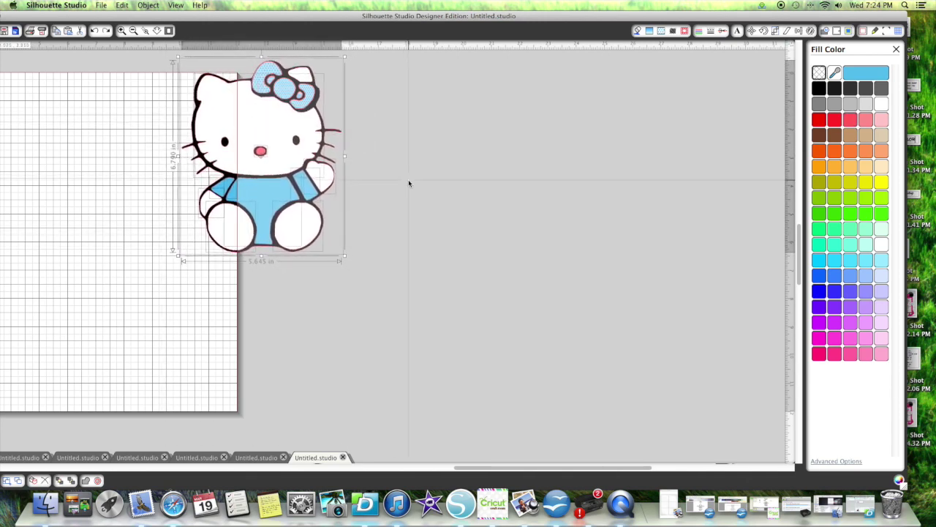
left_click_drag(384, 269, 119, 50)
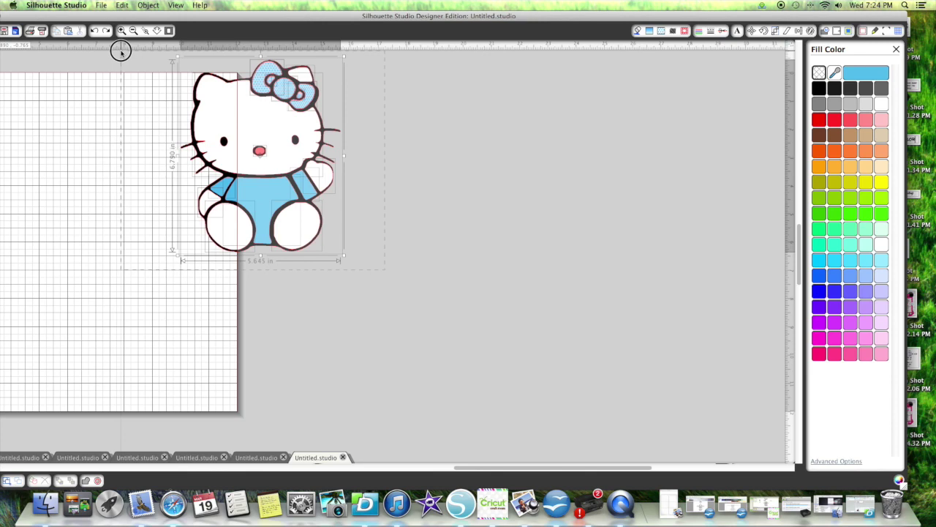
left_click_drag(198, 98, 444, 168)
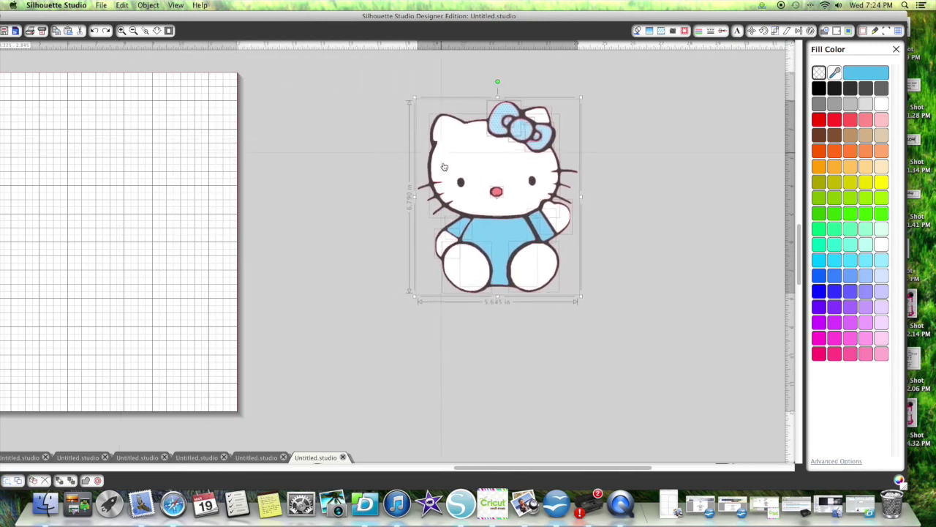
left_click(677, 246)
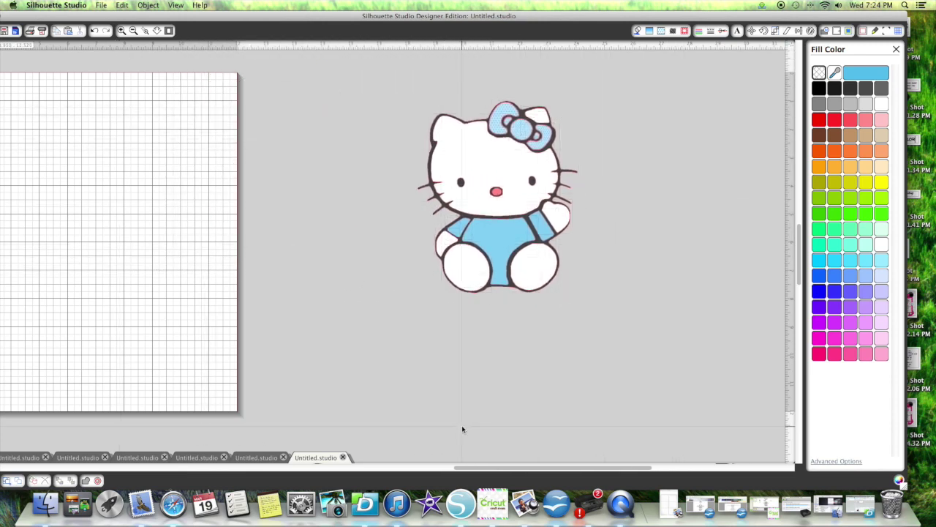
Spread the white face, ear piece and dark silhouette layers apart
left_click_drag(503, 161, 728, 156)
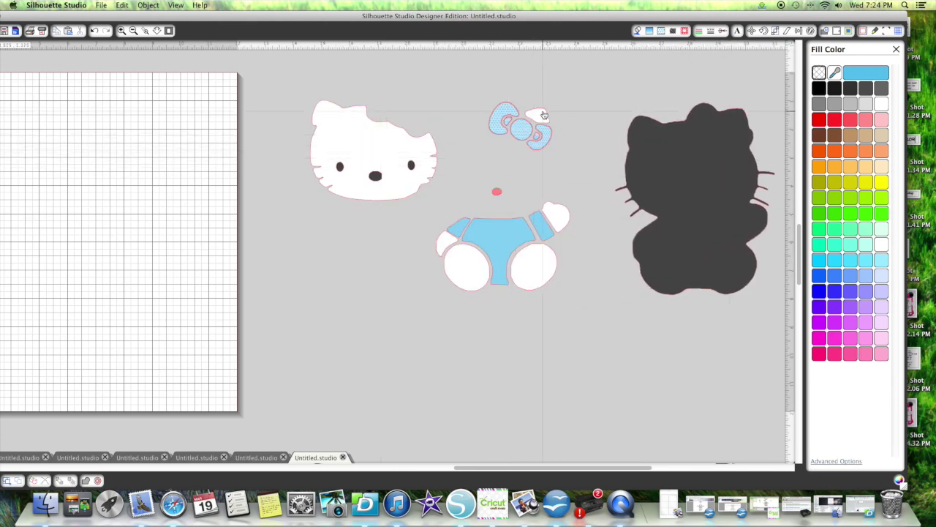
left_click_drag(543, 115, 573, 94)
left_click_drag(636, 230, 609, 281)
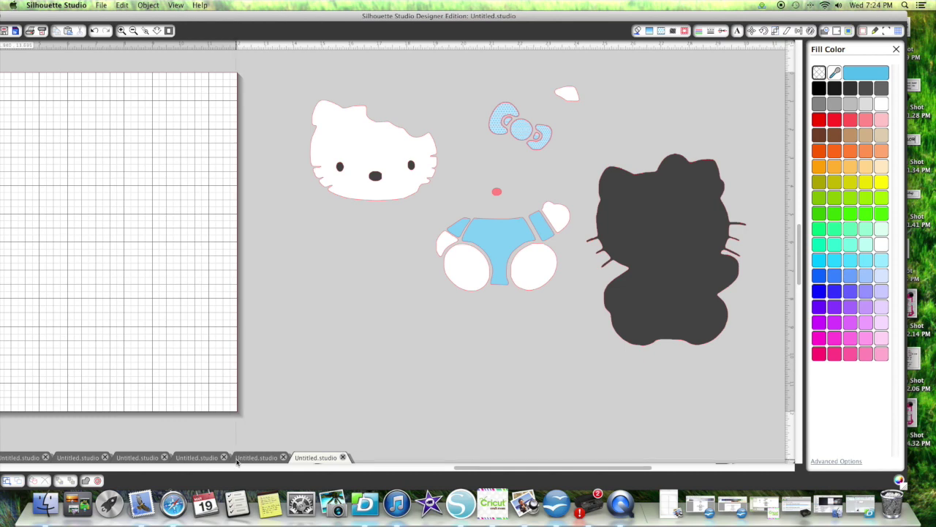
left_click(259, 460)
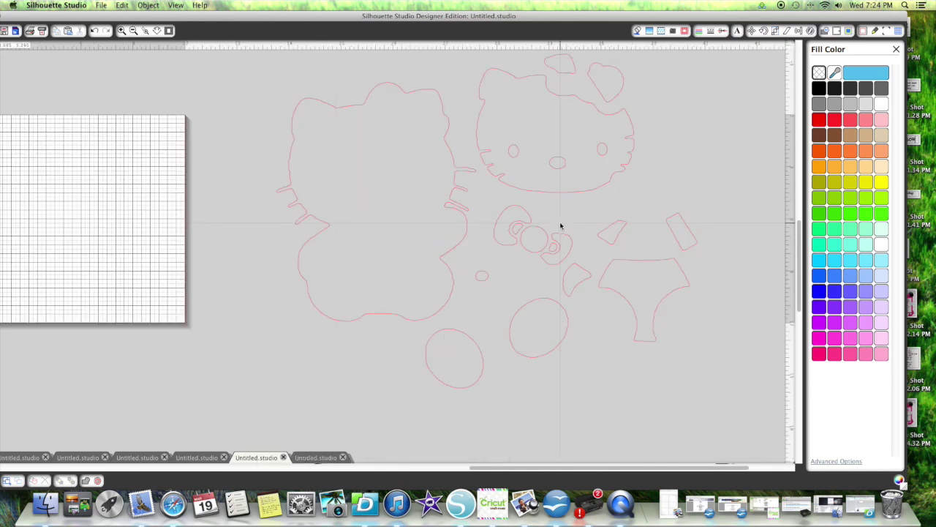
Nudge the head outline down, reposition the window, close the Fill Color panel and zoom out
mouse_move(506, 171)
left_mouse_down()
mouse_move(560, 177)
mouse_move(508, 177)
left_mouse_up()
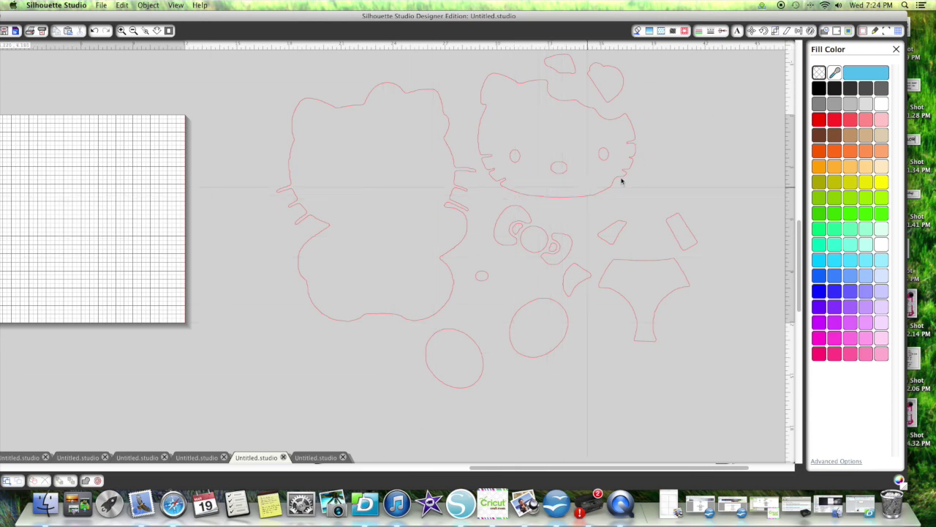
left_click_drag(746, 18, 781, 8)
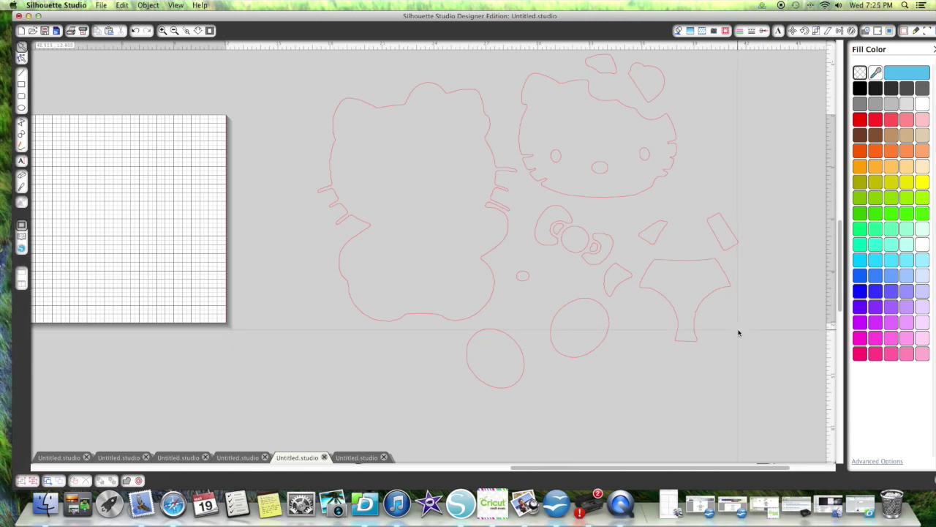
left_click_drag(578, 19, 582, 12)
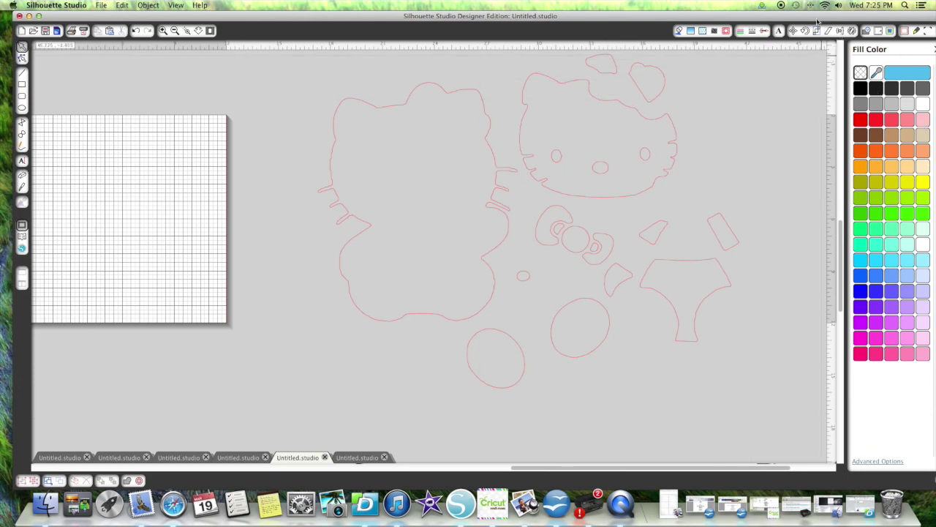
left_click(932, 49)
left_click(158, 201)
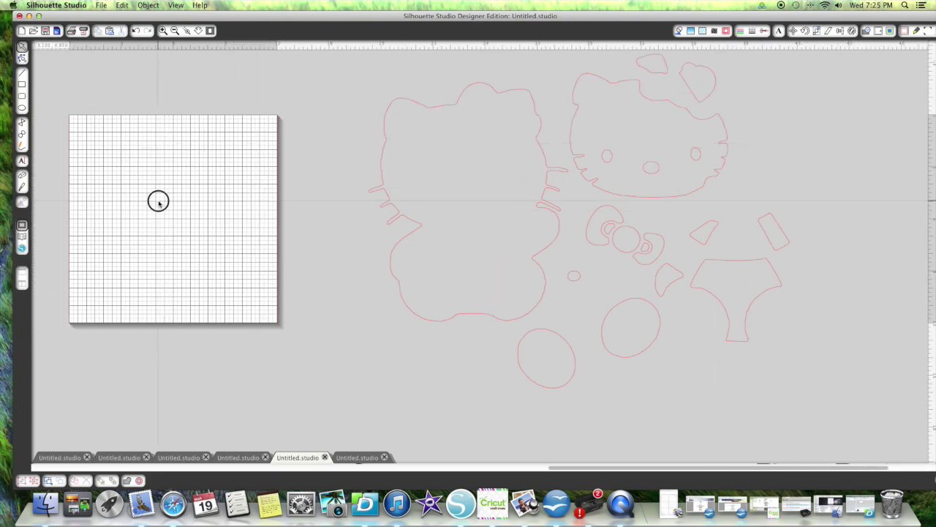
left_click(175, 31)
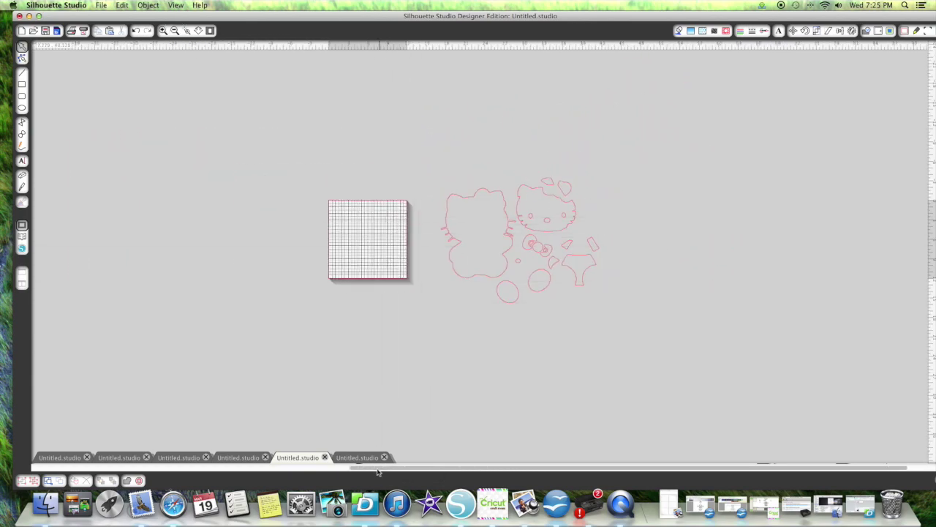
Select all the Hello Kitty outlines, move them up and scale them to 59.160 in wide
scroll(432, 470, "right", 2)
left_click_drag(405, 149, 546, 340)
left_click_drag(479, 212, 471, 109)
left_click_drag(573, 206, 817, 376)
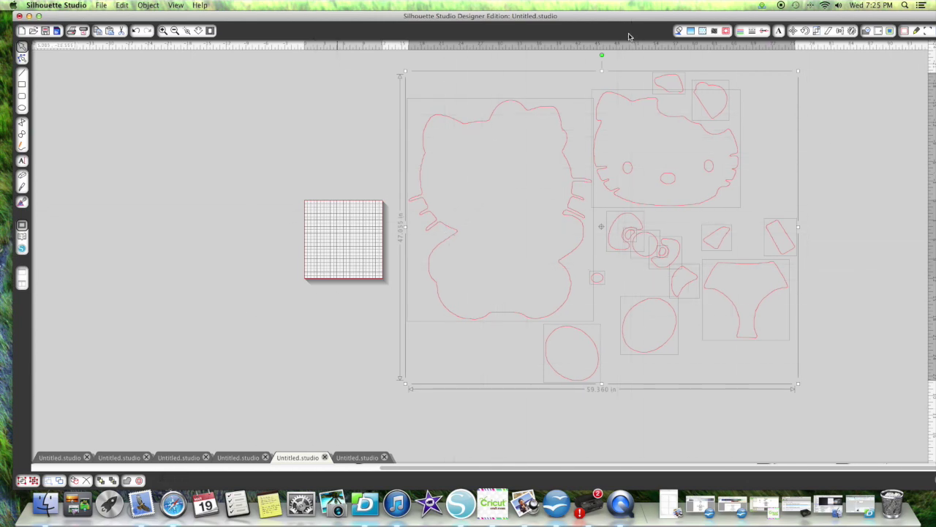
left_click(338, 214)
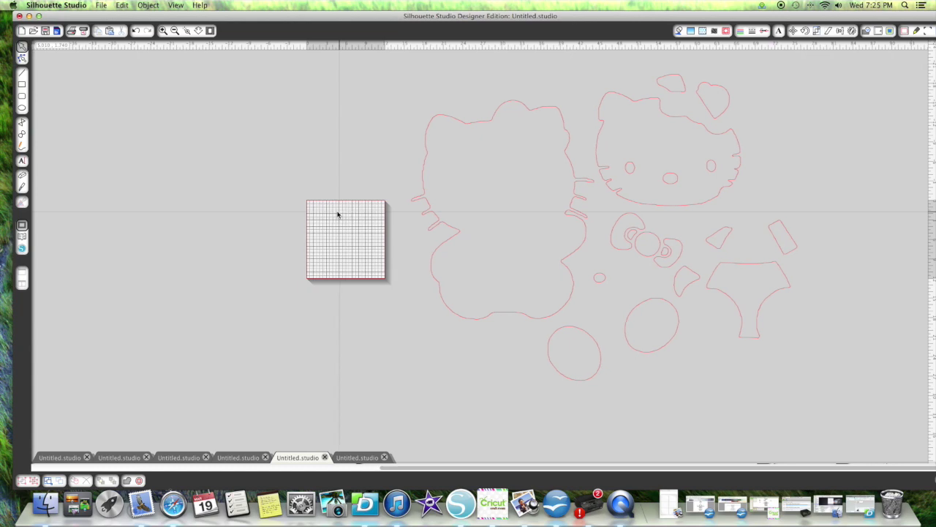
scroll(338, 219, "right", 1)
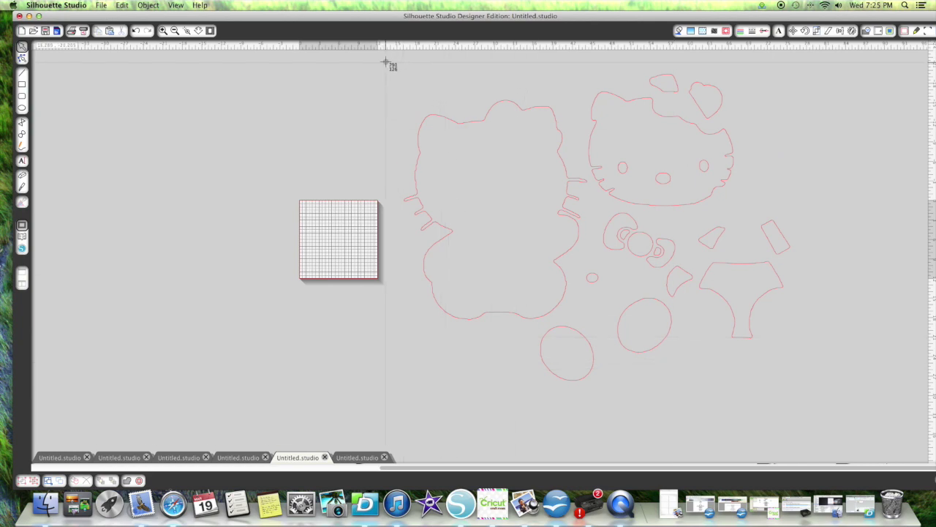
Drag the outline-pieces Screen Shot file from the desktop onto the canvas
left_click_drag(386, 62, 819, 412)
left_click_drag(902, 21, 337, 3)
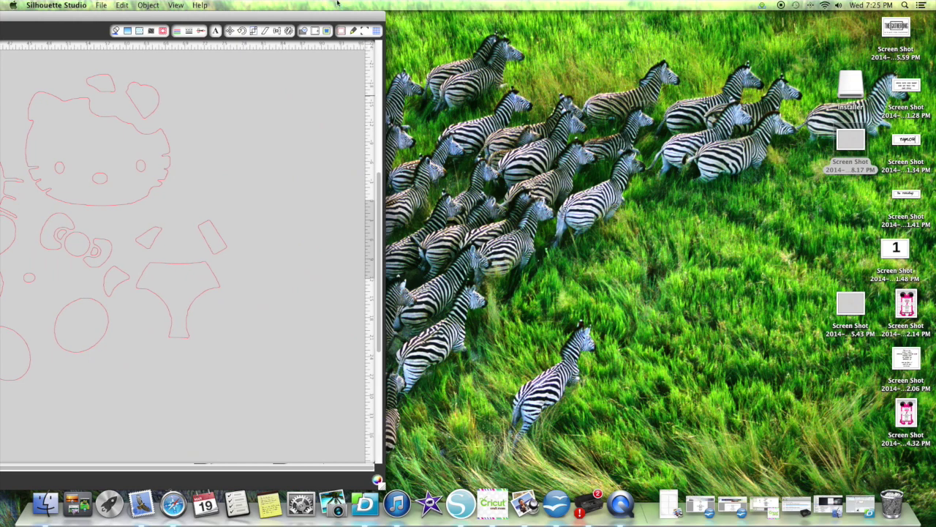
left_click_drag(851, 304, 265, 149)
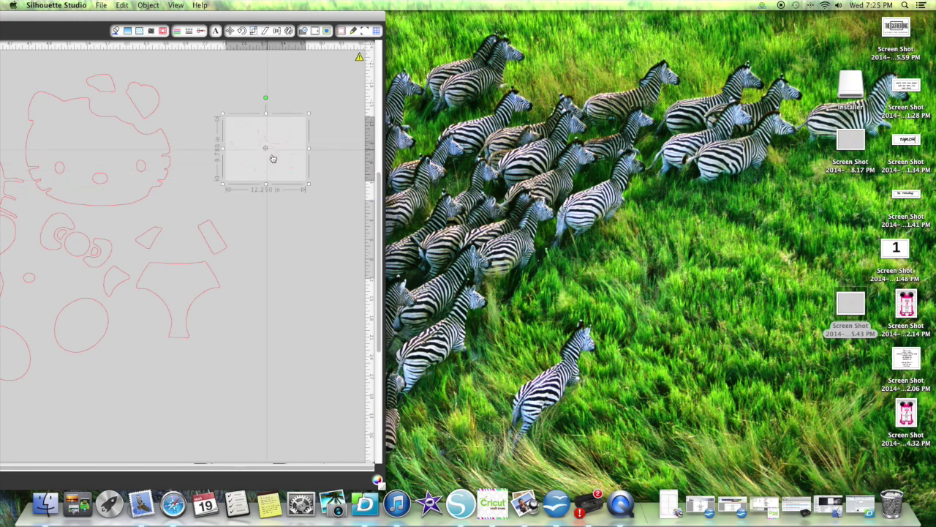
Maximize the window and enlarge the screenshot to about 43.665 in wide beside the shapes
left_click_drag(308, 185, 368, 232)
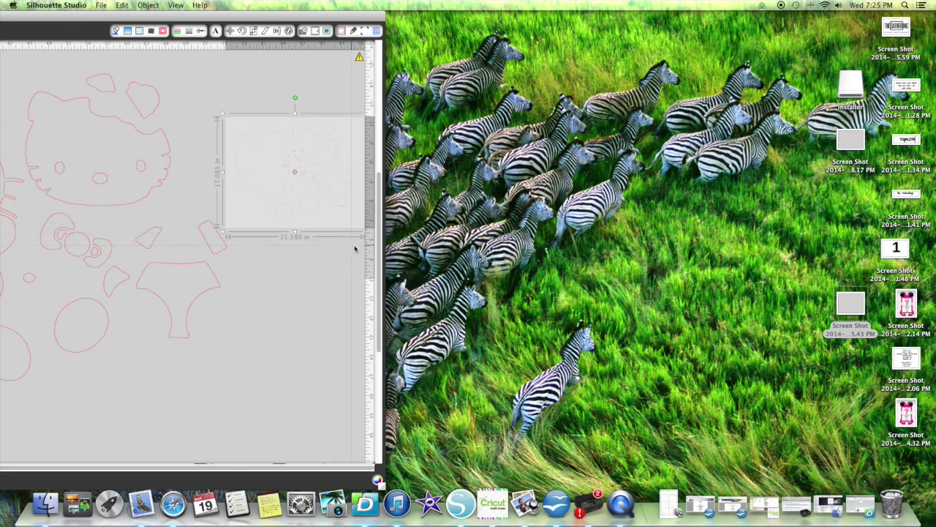
left_click_drag(314, 159, 125, 177)
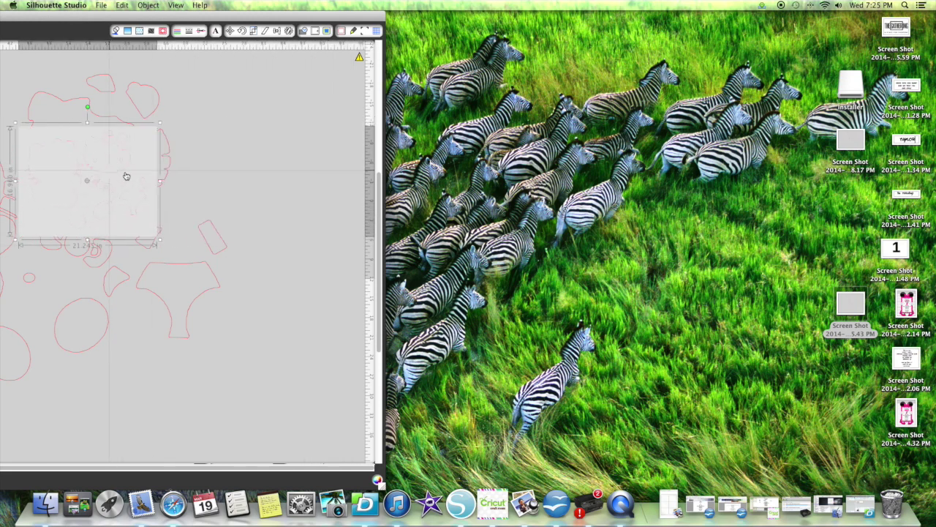
double_click(320, 17)
left_click_drag(568, 239, 420, 433)
left_click_drag(338, 415, 223, 299)
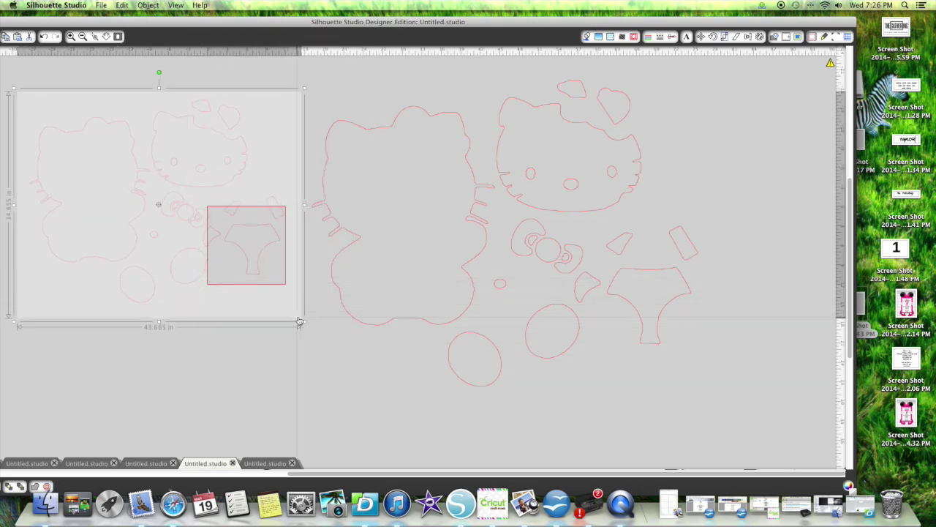
Enlarge the screenshot to 66.115 in wide, cut the original outlines, and move the image into their place
left_click_drag(303, 324, 451, 441)
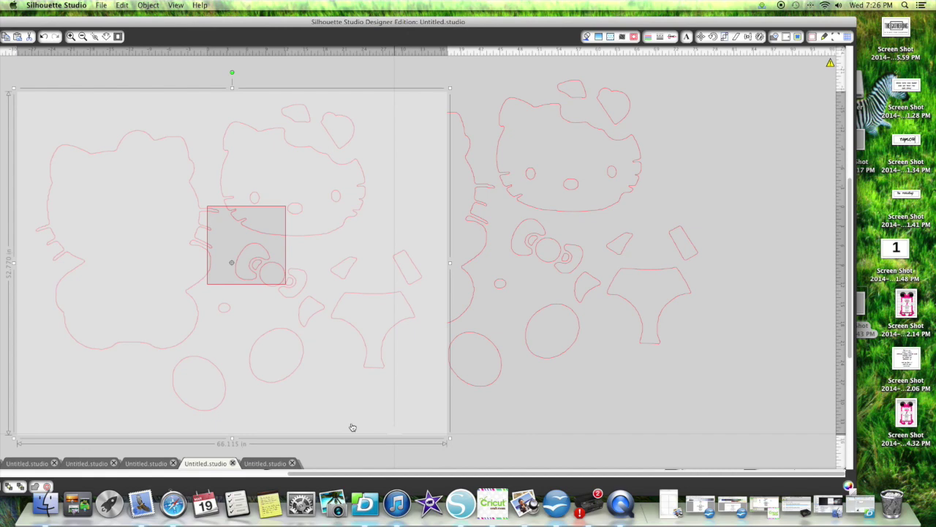
left_click_drag(274, 393, 153, 368)
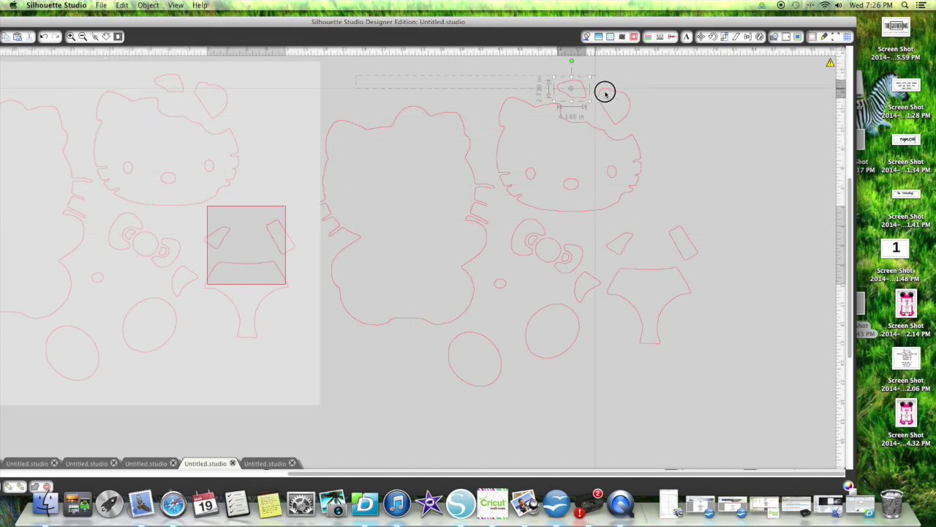
left_click(665, 341)
right_click(615, 339)
left_click(629, 267)
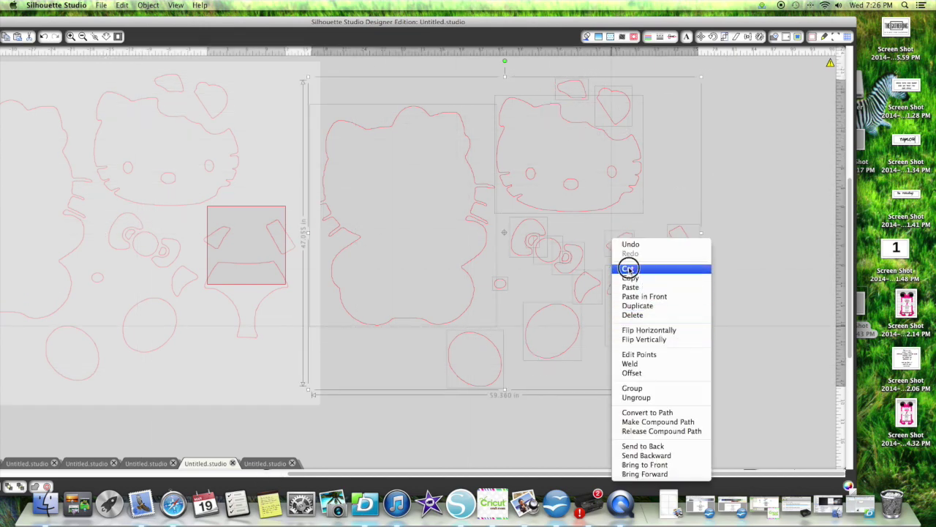
left_click(470, 203)
left_click_drag(470, 203, 774, 165)
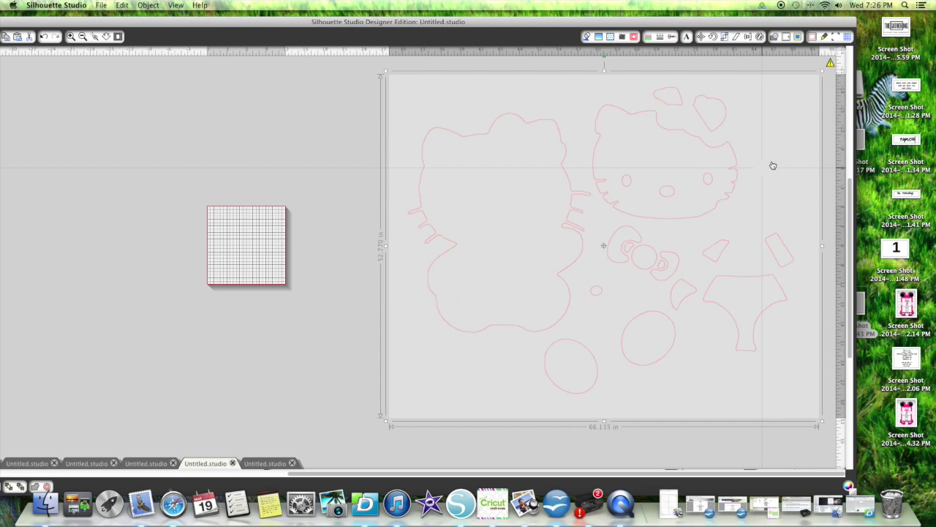
Trace the whole screenshot at High Pass Filter 25.00 into red cut lines, then move the image aside
left_click(798, 36)
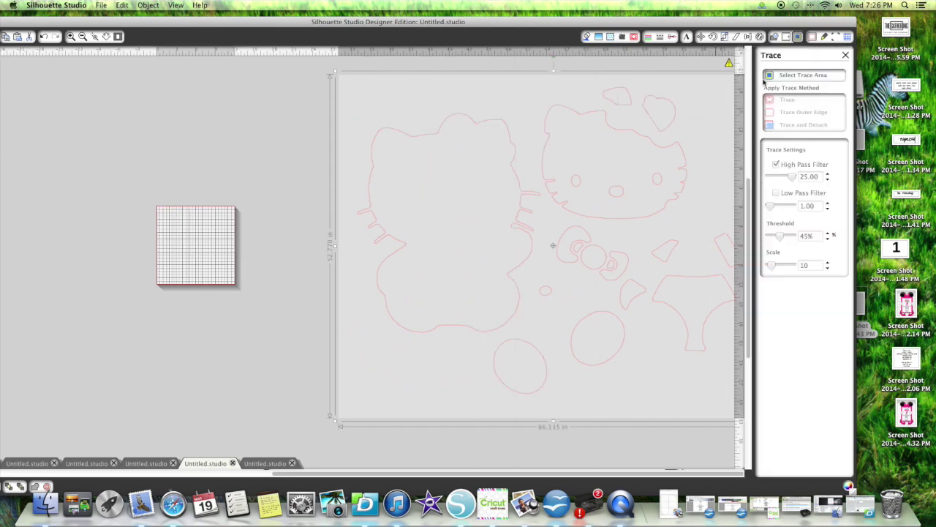
left_click(768, 76)
mouse_move(342, 85)
left_mouse_down()
mouse_move(617, 68)
mouse_move(745, 193)
mouse_move(722, 314)
mouse_move(733, 401)
left_mouse_up()
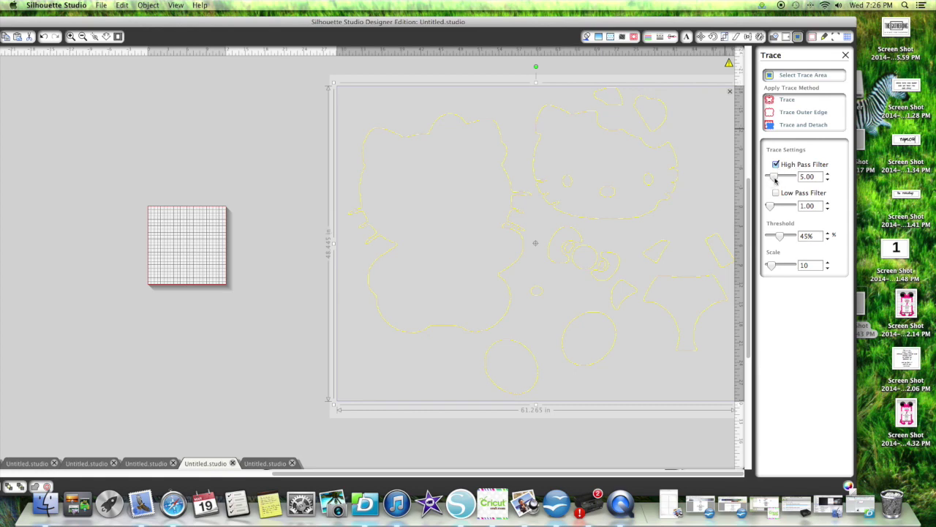
left_click_drag(774, 177, 793, 176)
left_click(773, 102)
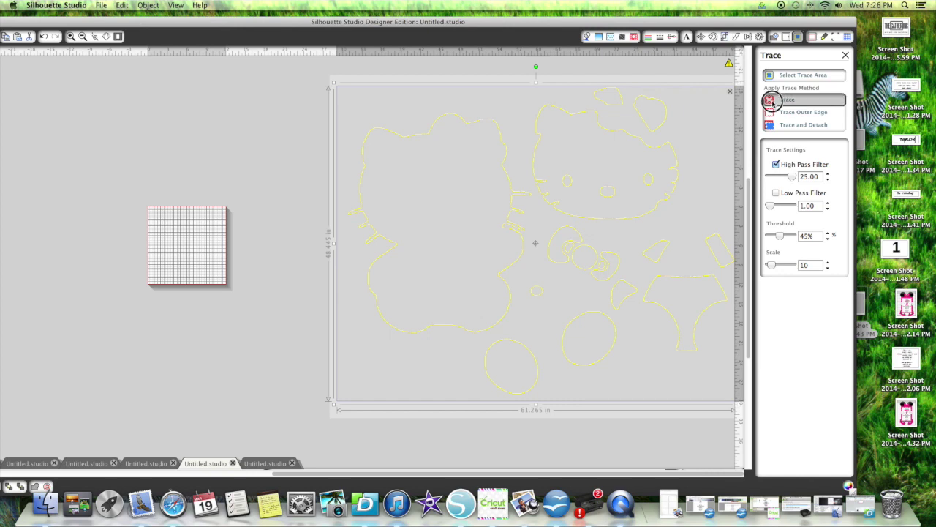
mouse_move(547, 174)
left_mouse_down()
mouse_move(322, 173)
mouse_move(179, 143)
mouse_move(0, 143)
left_mouse_up()
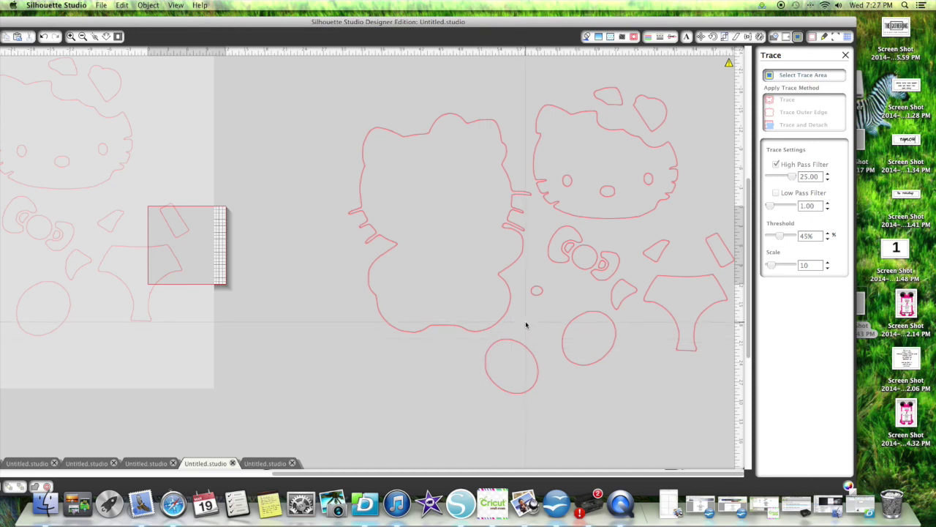
Shift the Silhouette Studio window right so the tool column is fully visible
left_click_drag(466, 19, 555, 24)
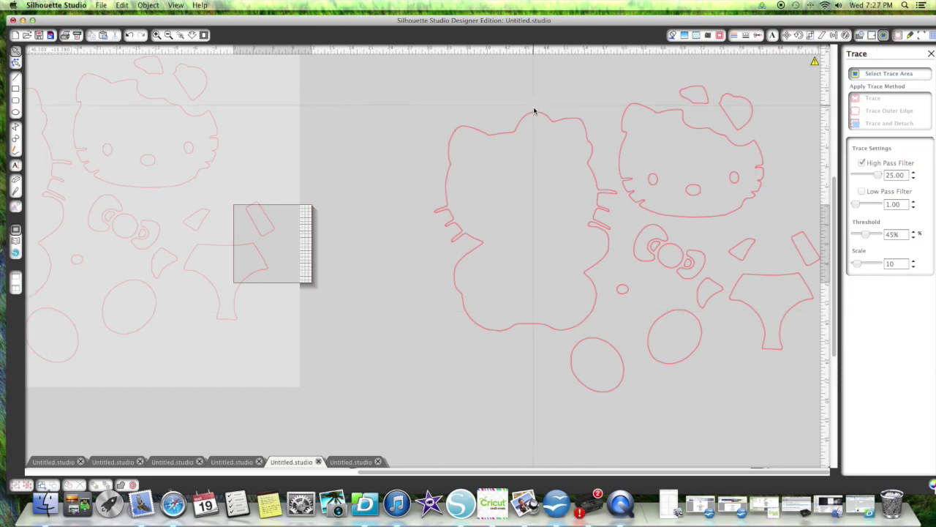
Slice a vertical straight-knife cut through the design and delete the sliced-off strip
left_click(16, 192)
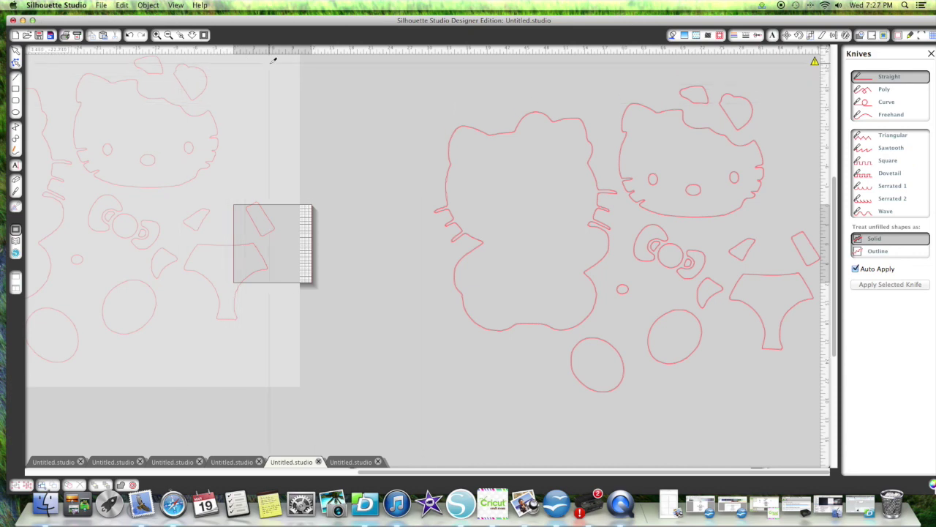
mouse_move(267, 63)
left_mouse_down()
mouse_move(289, 402)
mouse_move(309, 376)
mouse_move(293, 387)
left_mouse_up()
mouse_move(329, 154)
left_mouse_down()
mouse_move(346, 165)
mouse_move(343, 173)
mouse_move(278, 176)
mouse_move(291, 167)
left_mouse_up()
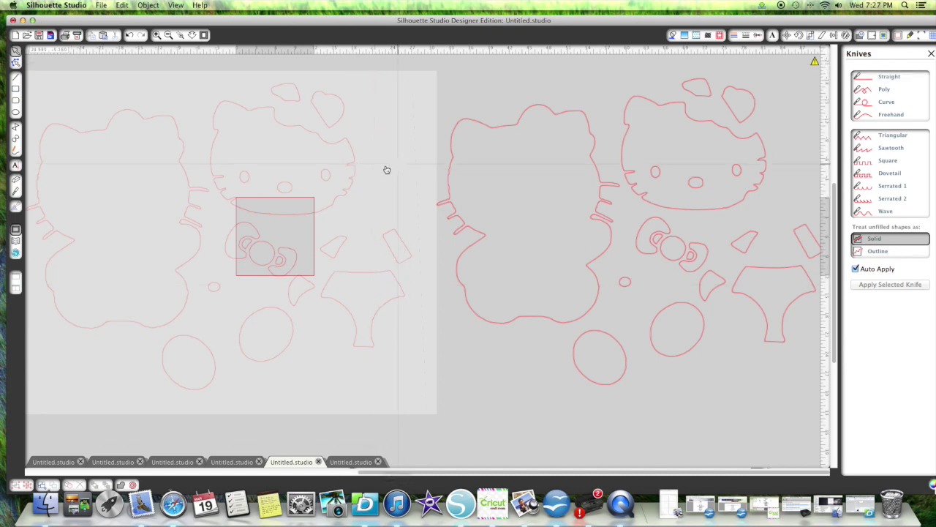
left_click(15, 190)
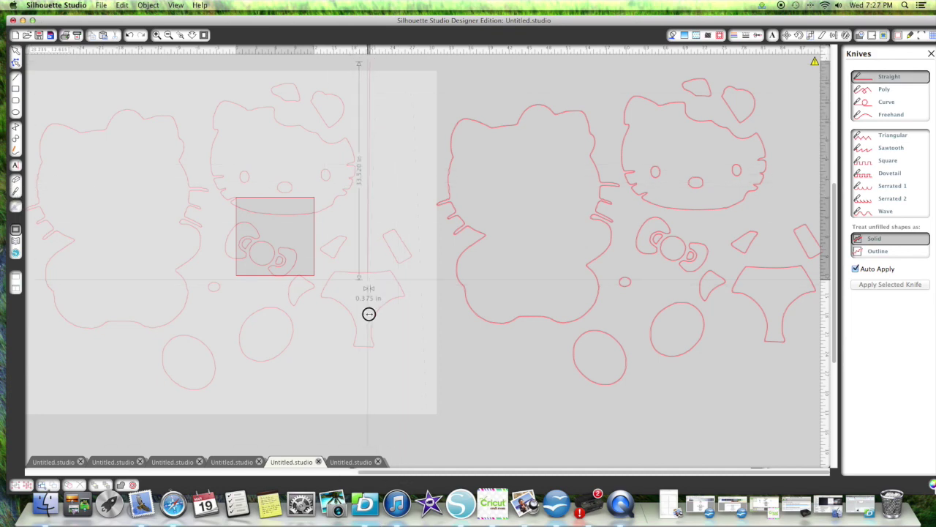
scroll(368, 314, "down", 3)
scroll(549, 325, "down", 2)
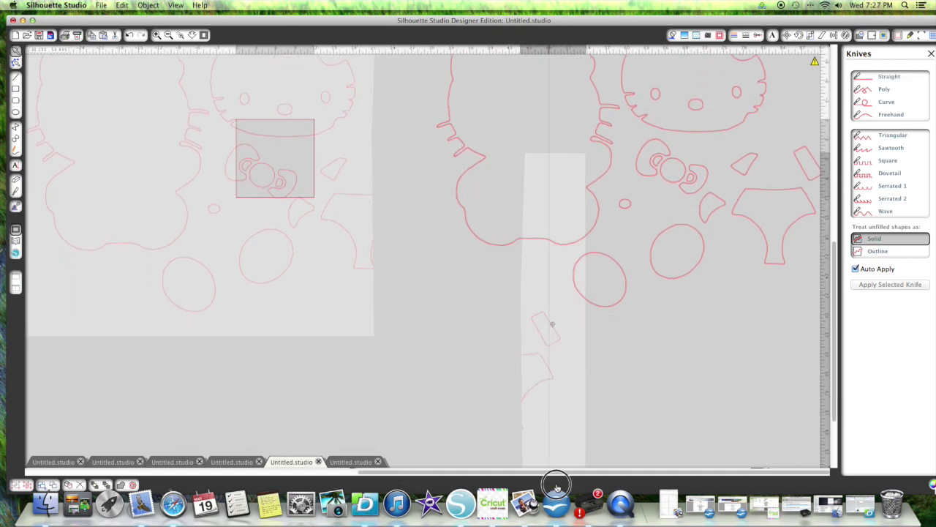
right_click(561, 272)
left_click(577, 303)
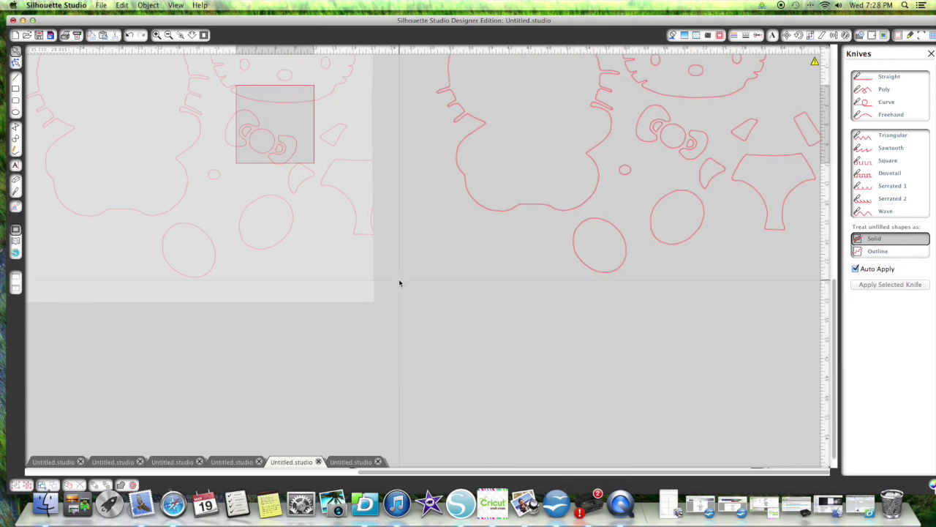
Reposition the screenshot, slice a diagonal straight-knife cut across the design, and delete the cut-off strip
scroll(400, 282, "up", 4)
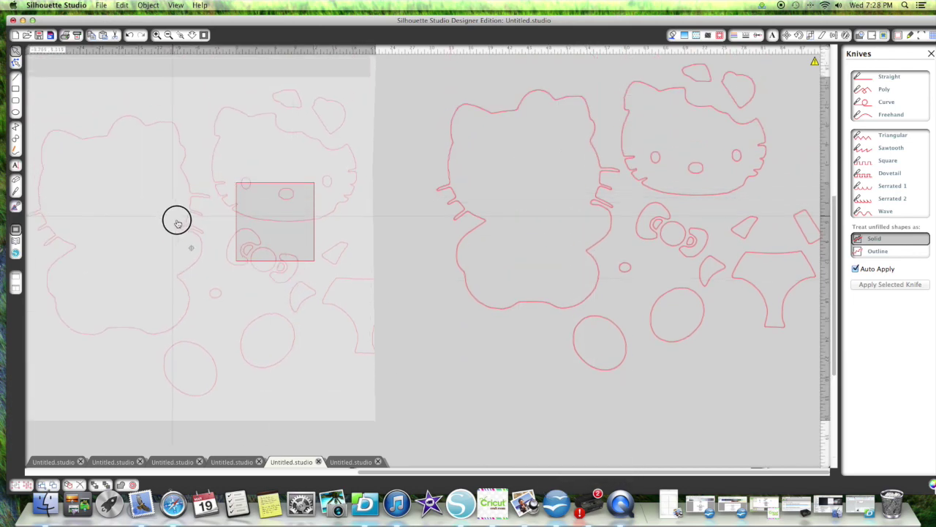
left_click_drag(176, 218, 423, 242)
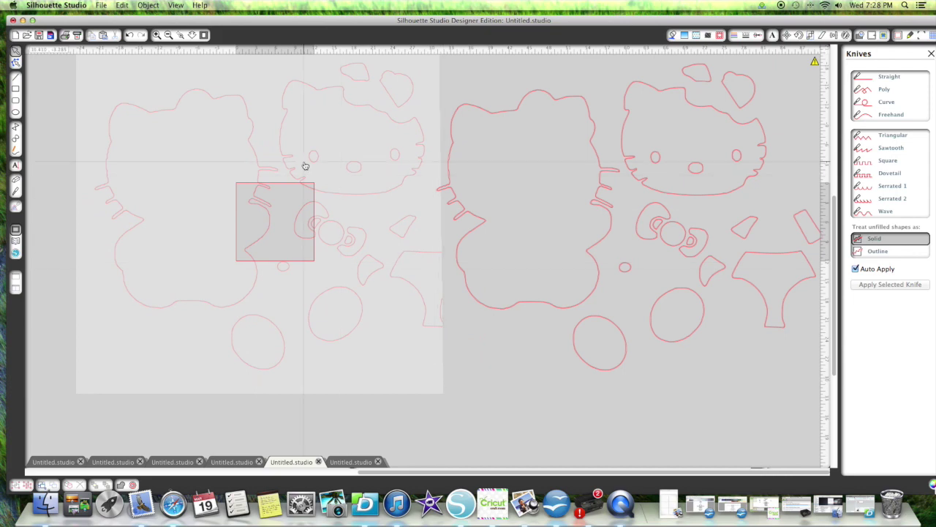
left_click(169, 165)
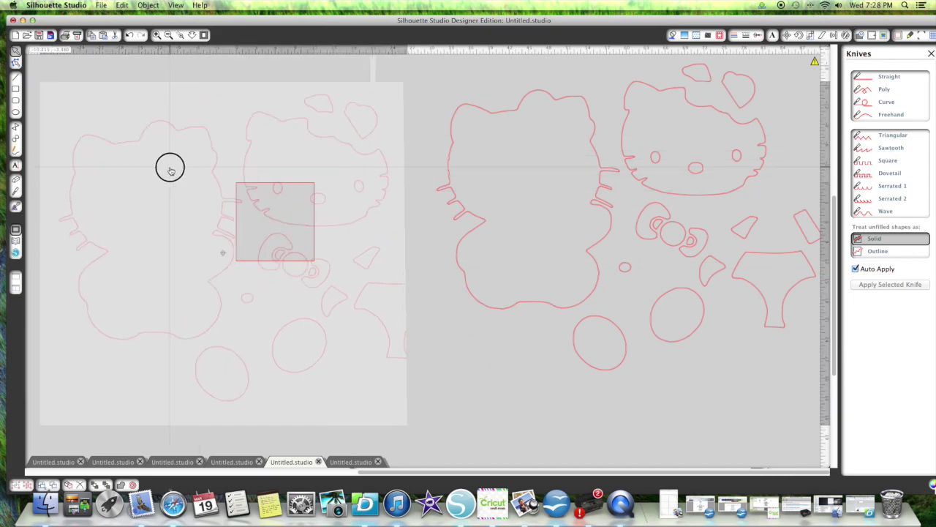
left_click(15, 181)
left_click_drag(52, 149, 564, 449)
right_click(564, 449)
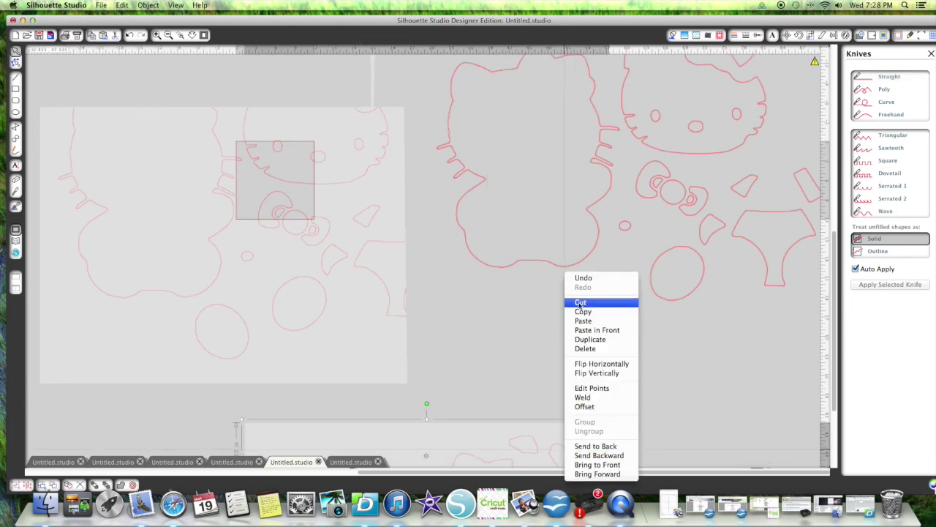
left_click(580, 303)
Delete the faded screenshot image, leaving only the red traced cut lines
mouse_move(324, 293)
left_mouse_down()
mouse_move(366, 275)
mouse_move(298, 331)
left_mouse_up()
right_click(299, 331)
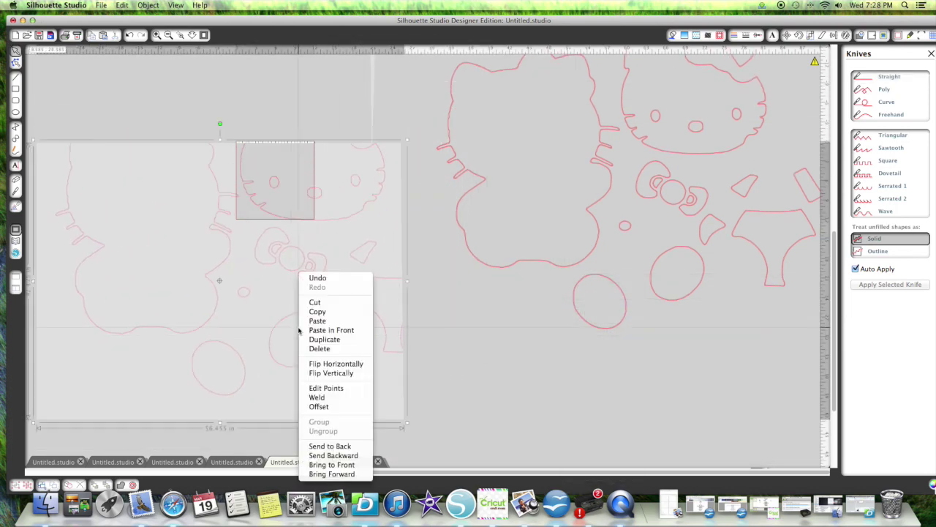
left_click(316, 303)
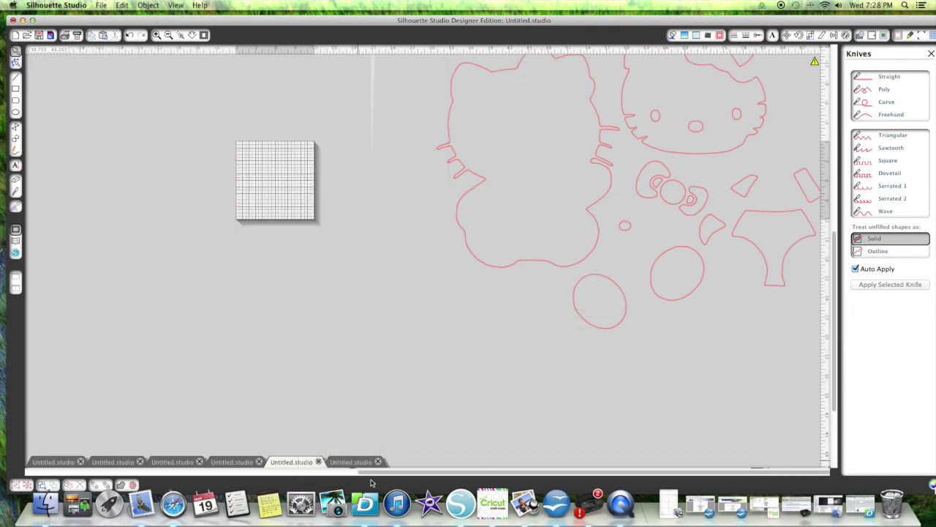
scroll(371, 475, "left", 5)
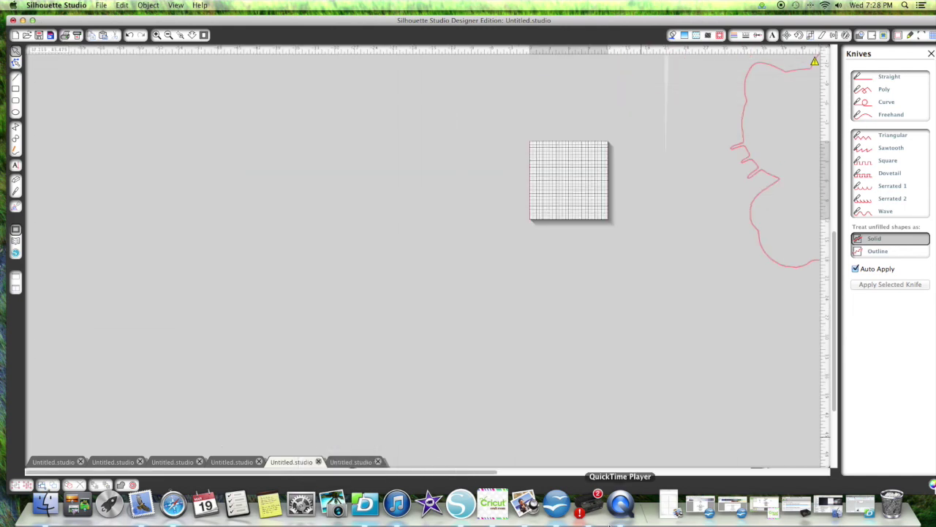
left_click_drag(482, 472, 808, 466)
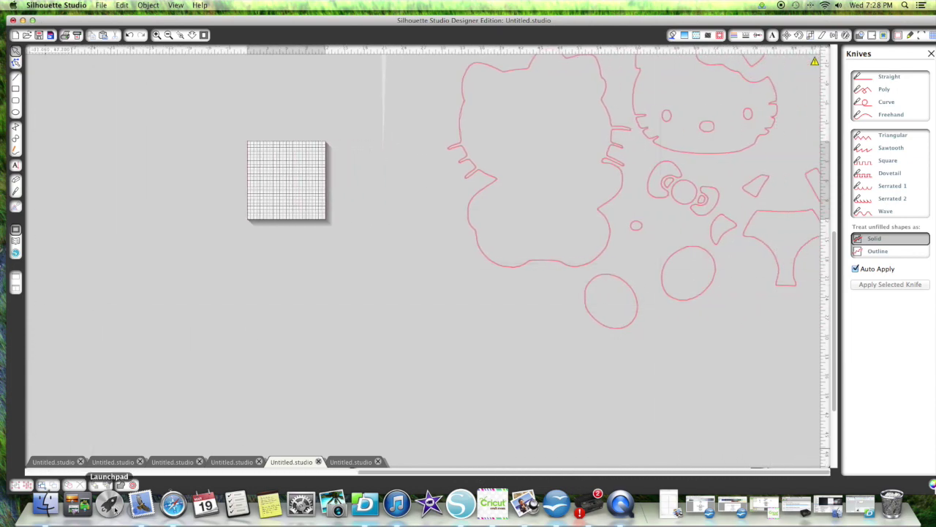